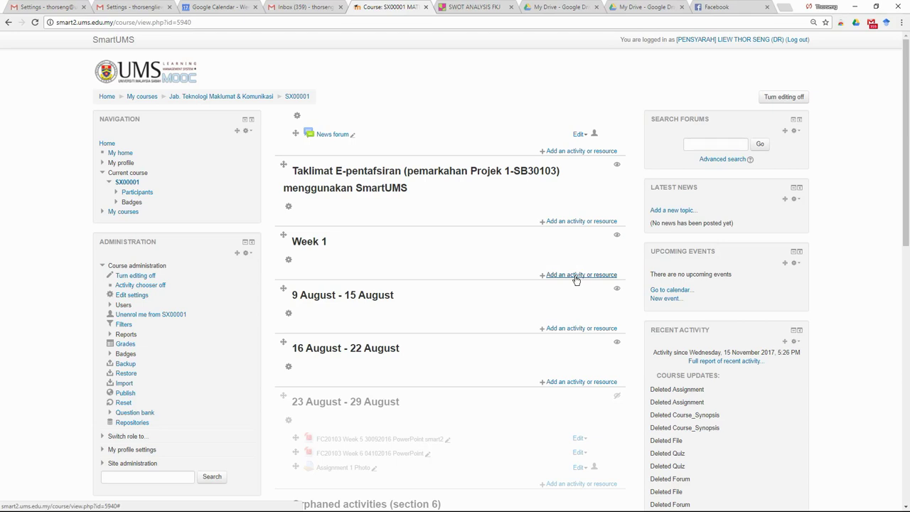
Step: Start adding a new Course_Synopsis resource to Week 1
left_click(575, 277)
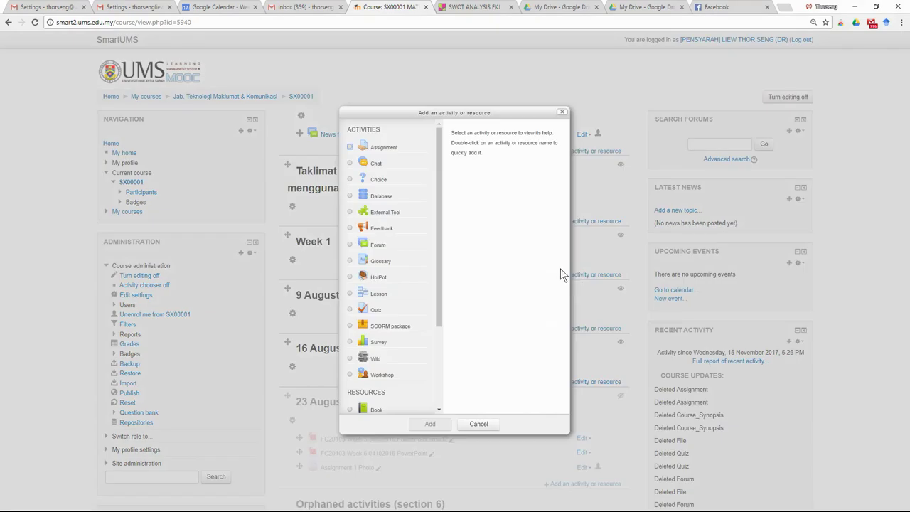
scroll(429, 358, "down", 3)
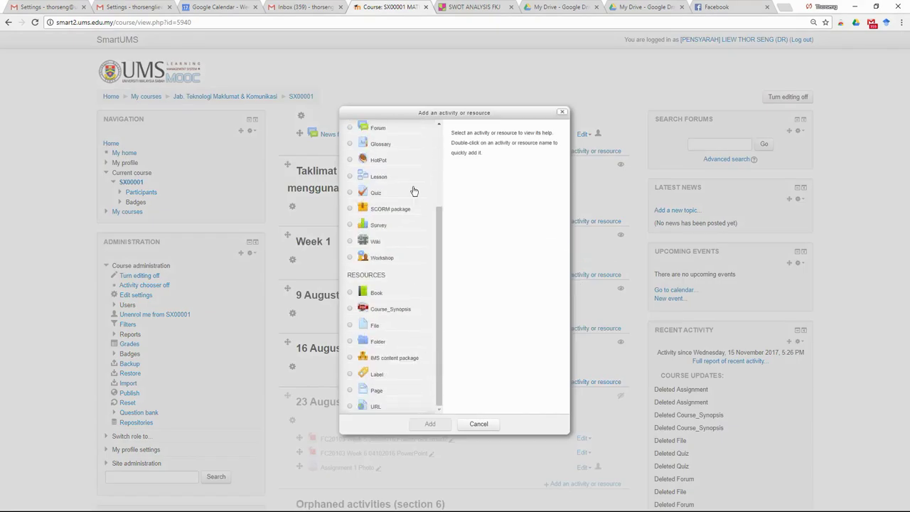
left_click(376, 312)
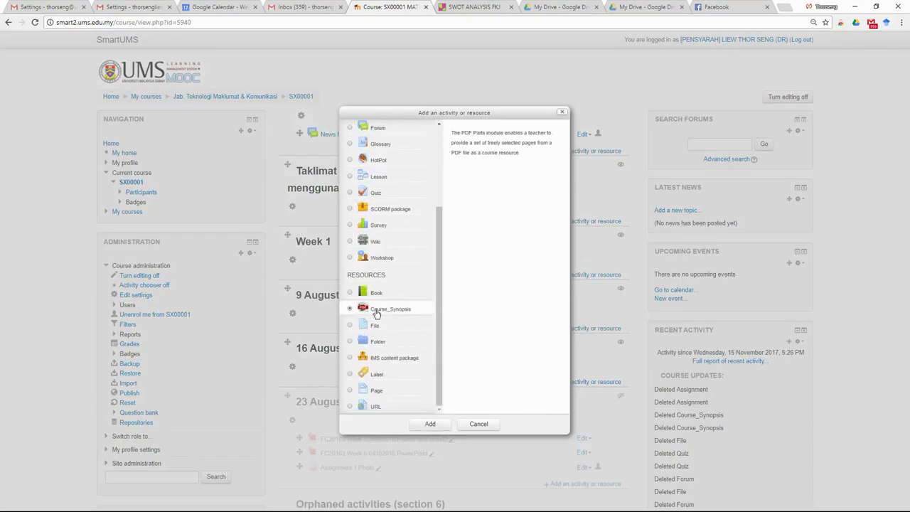
left_click(435, 424)
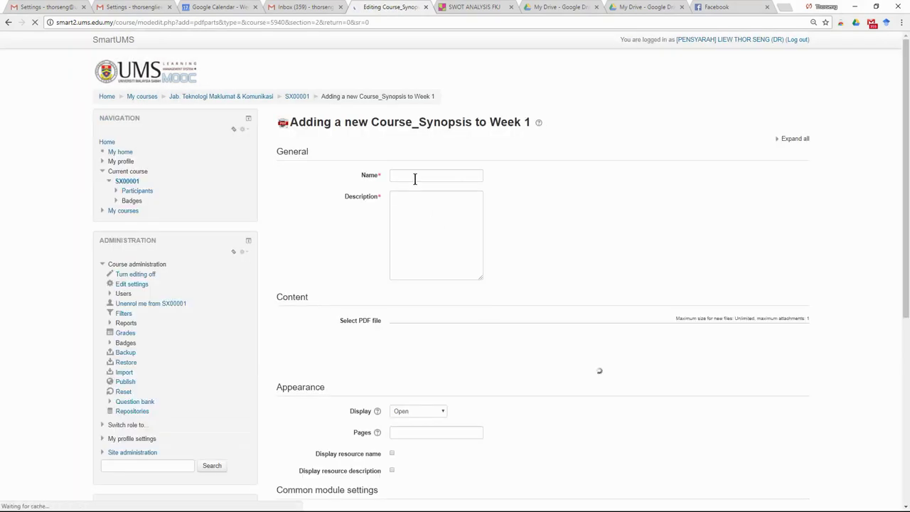
Step: Enter 'Table 3' as name and description, attach the PDF, and save
left_click(414, 179)
type("Table 3")
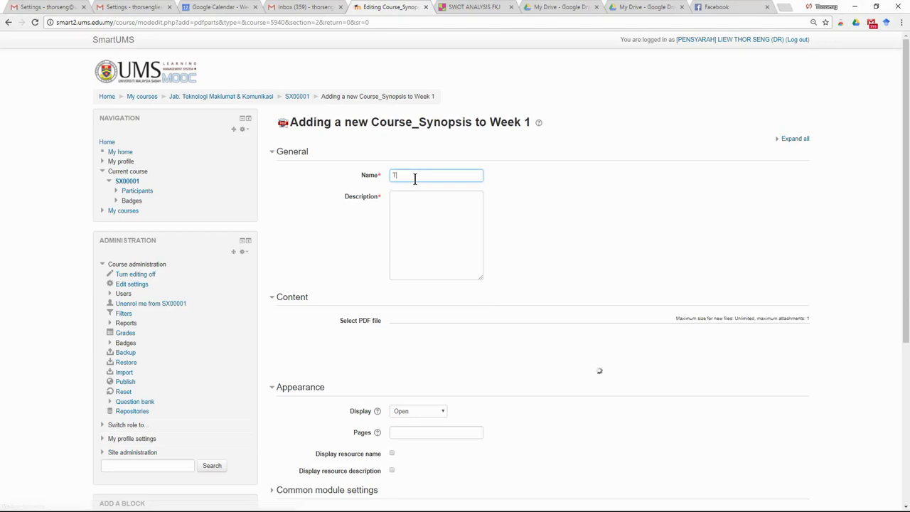
left_click(421, 233)
type("Table 3")
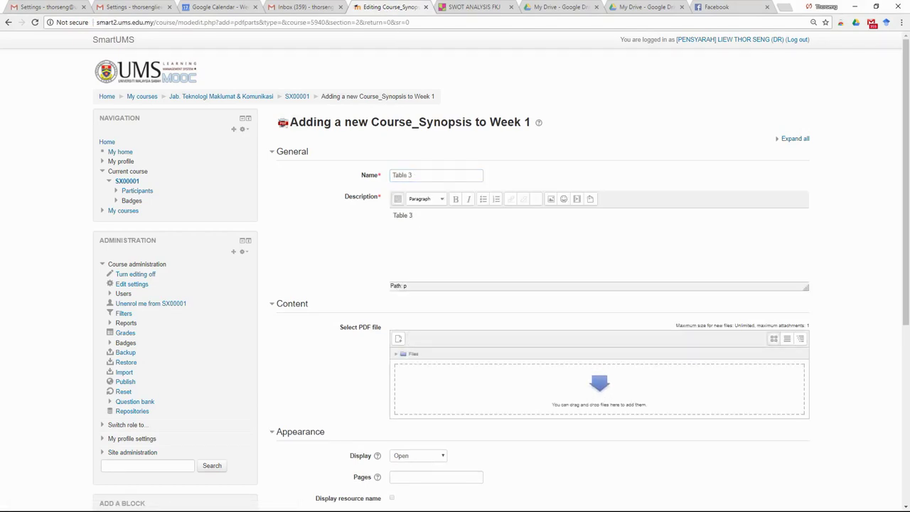
key("alt+Tab")
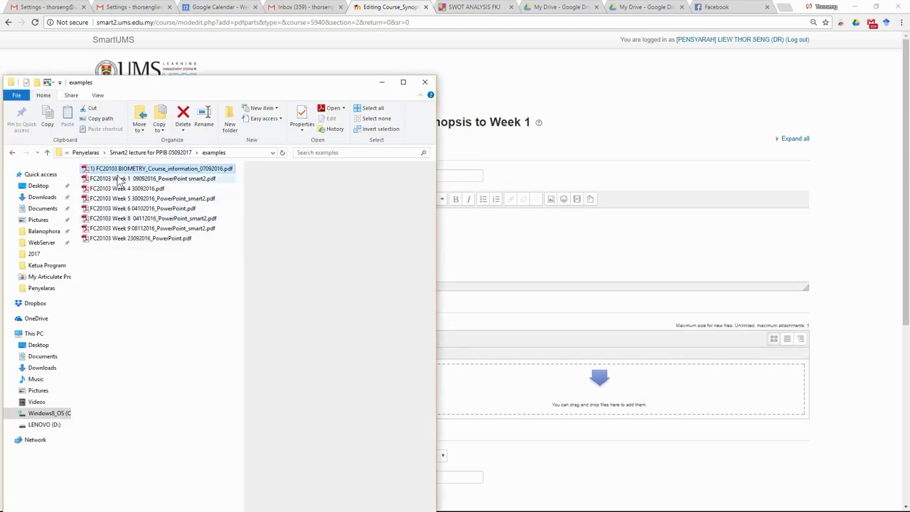
left_click_drag(122, 169, 600, 383)
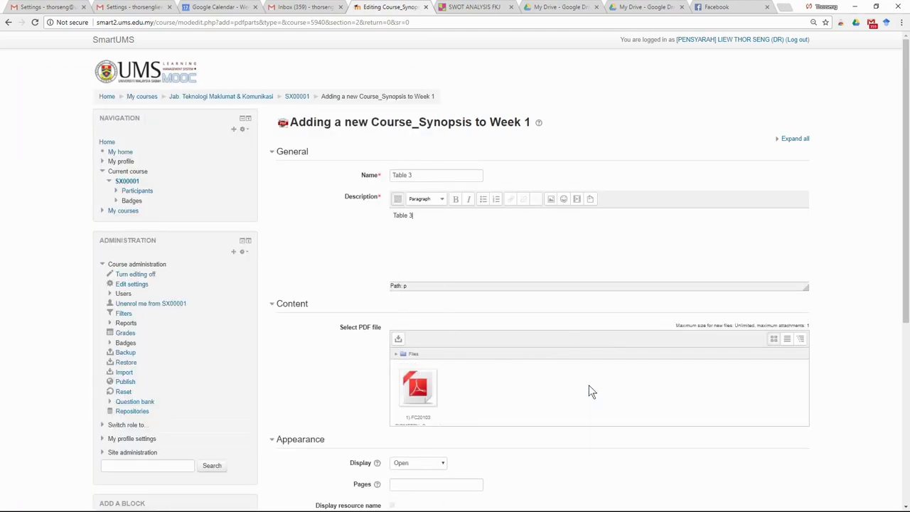
scroll(589, 384, "down", 5)
left_click(414, 304)
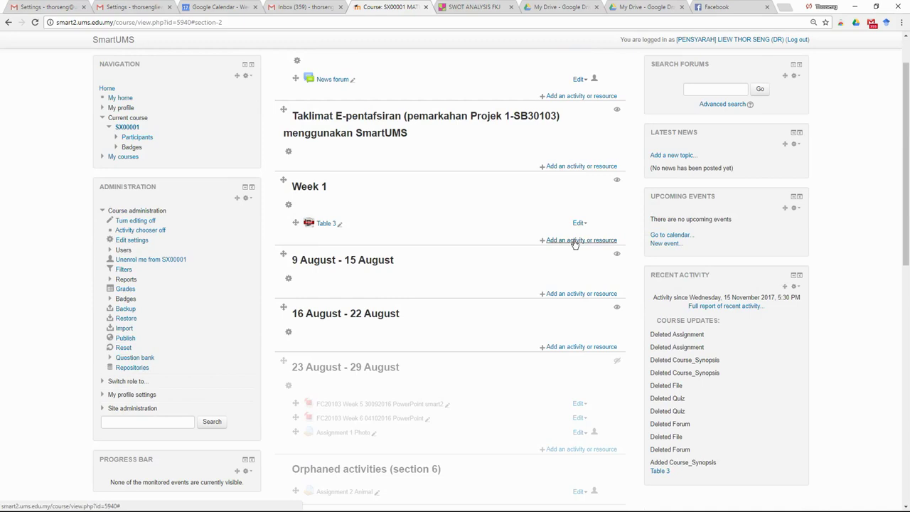
Step: Start adding a new URL resource to Week 1
left_click(574, 241)
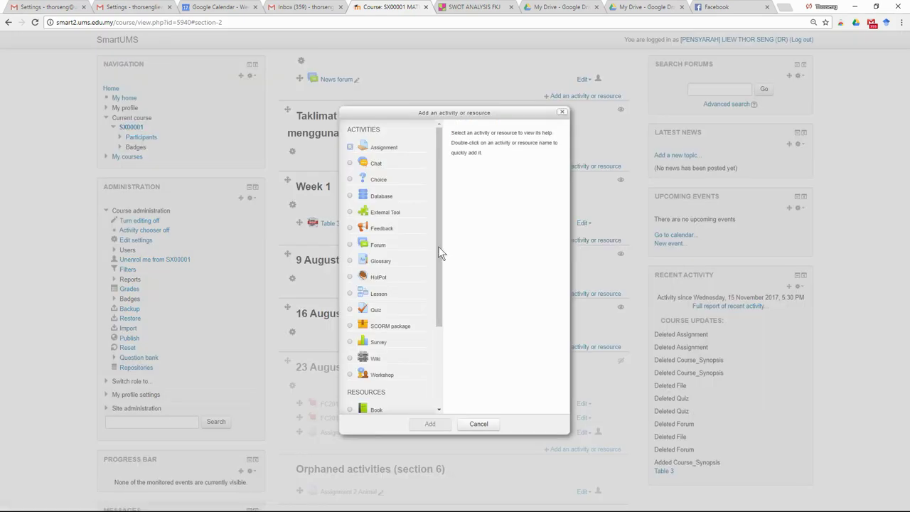
left_click_drag(438, 199, 435, 324)
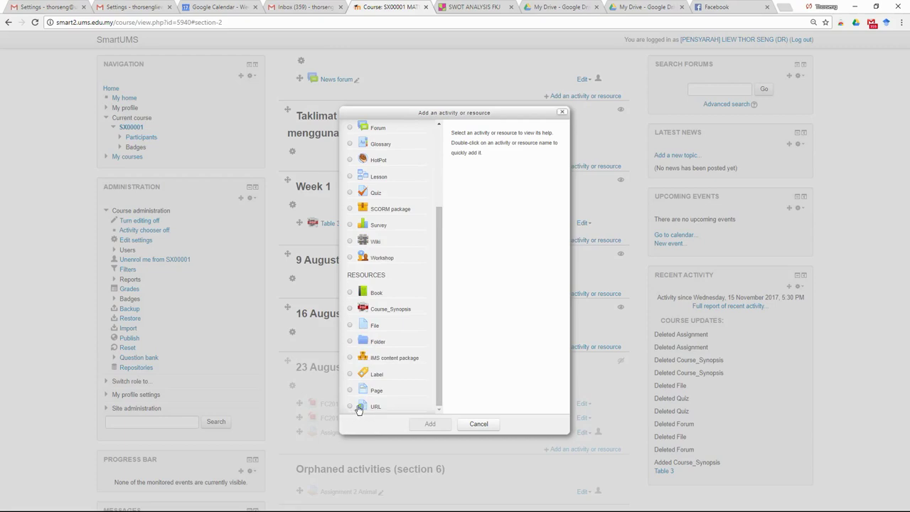
left_click(350, 407)
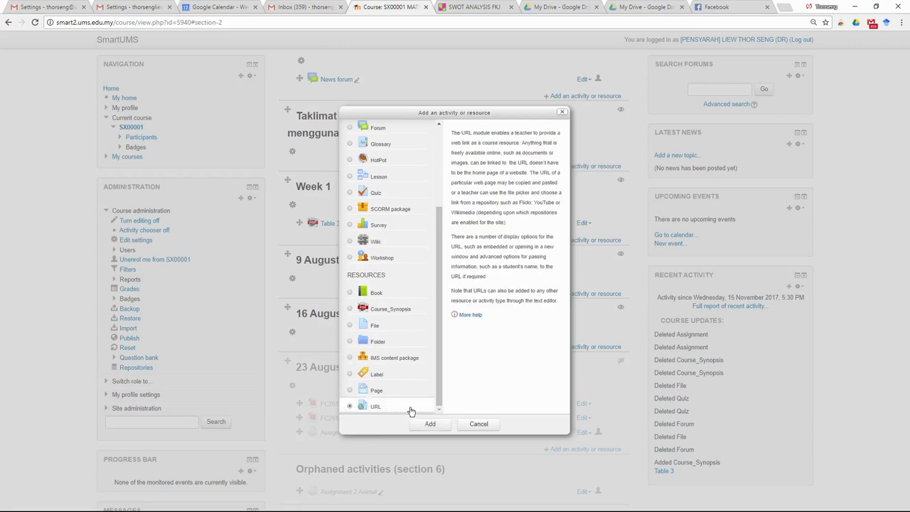
left_click(430, 425)
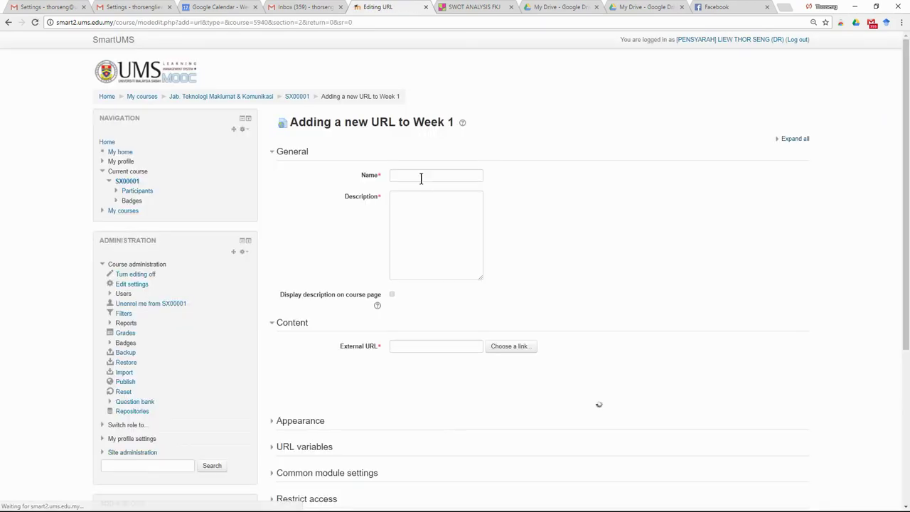
Step: Fill in 'lecture not e1' as both the URL's name and description
left_click(421, 175)
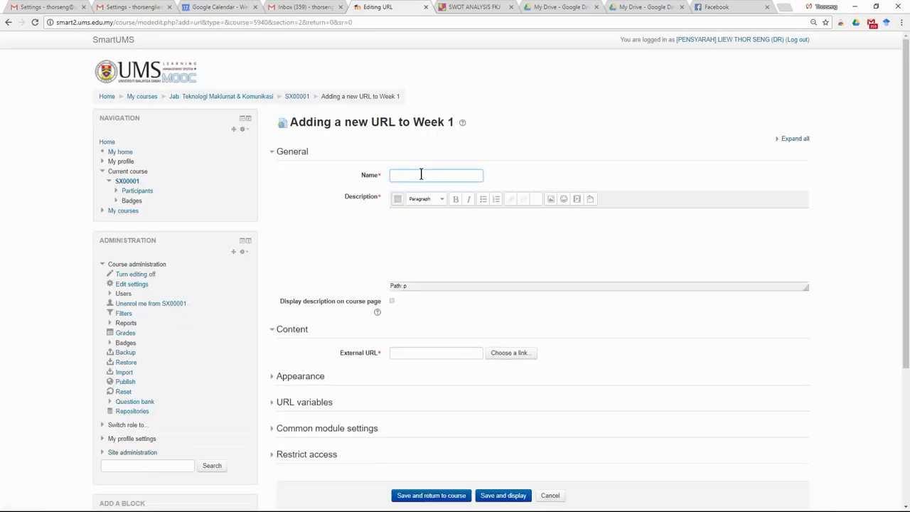
type("lect")
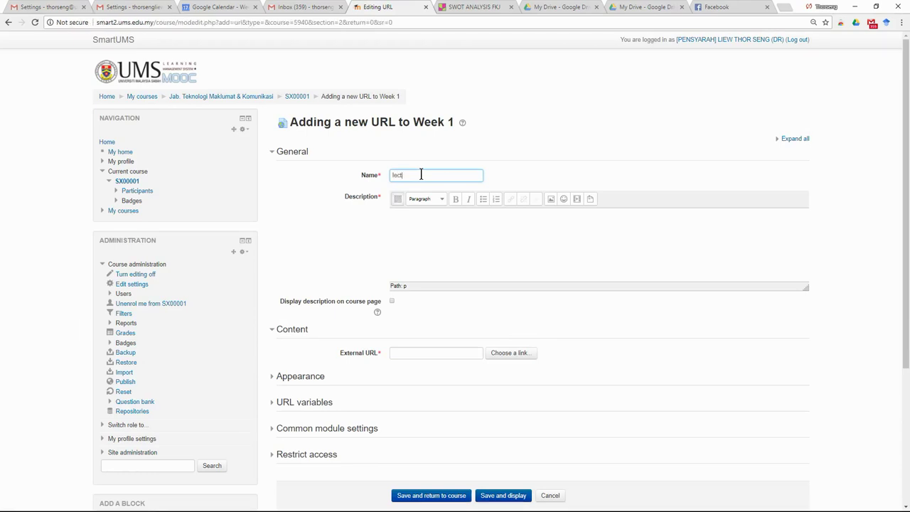
type("ure not e1")
left_click_drag(448, 175, 346, 175)
key("ctrl+c")
left_click(423, 228)
key("ctrl+v")
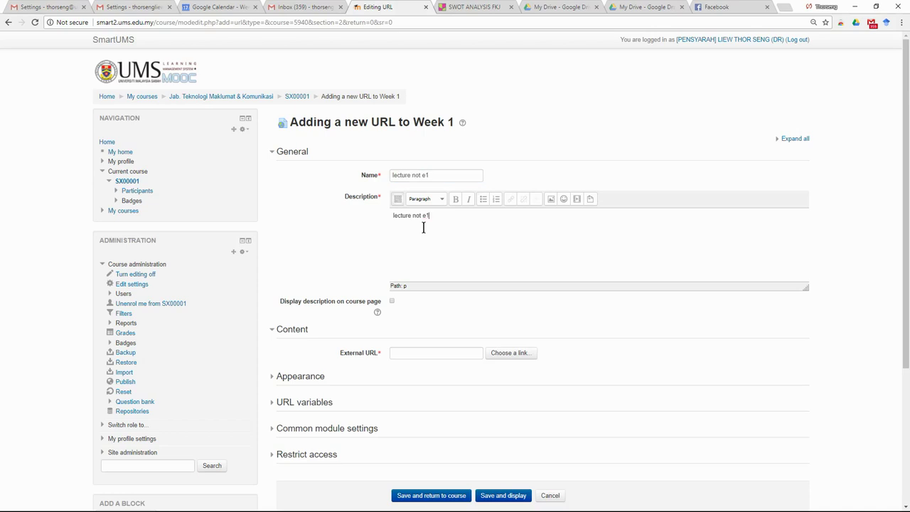
Step: Copy the Facebook photo page's web address and return to the URL form
left_click(707, 7)
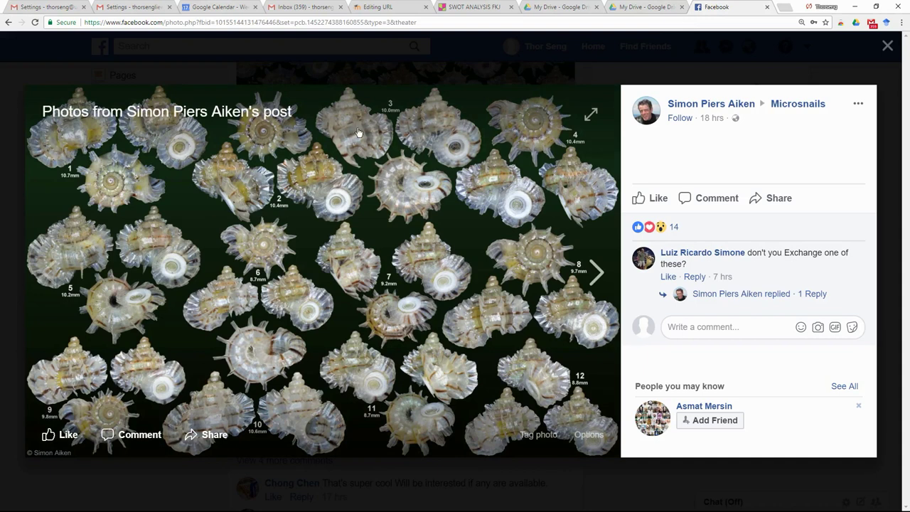
left_click(431, 22)
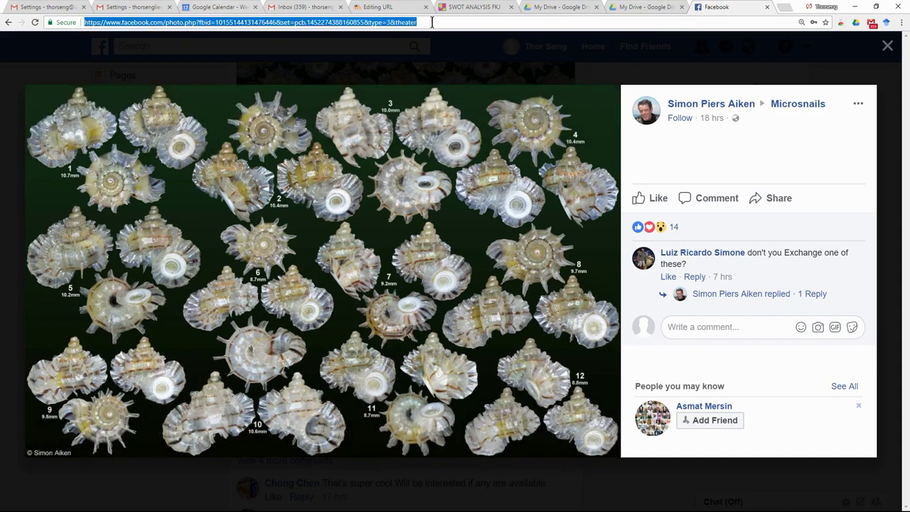
left_click(391, 7)
Step: Paste the Facebook link as the External URL and save 'lecture not e1'
left_click(424, 351)
key("ctrl+v")
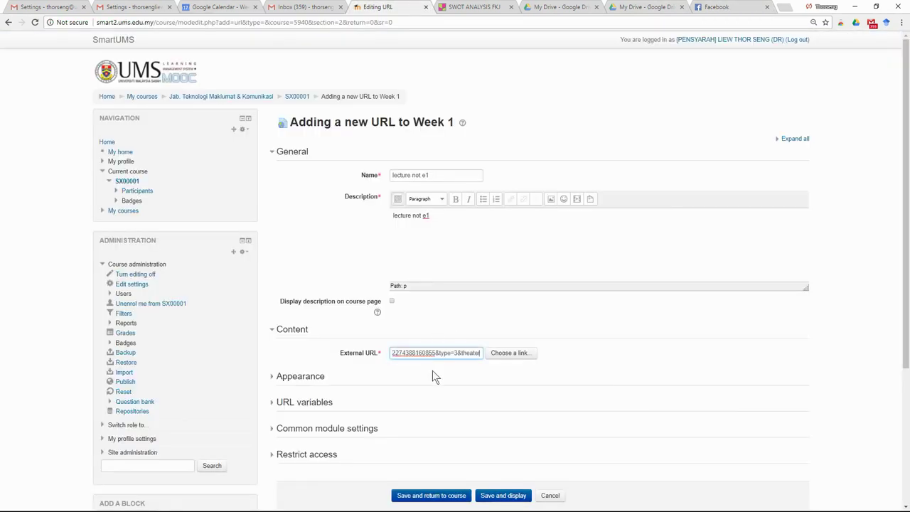
scroll(432, 400, "down", 3)
left_click(444, 311)
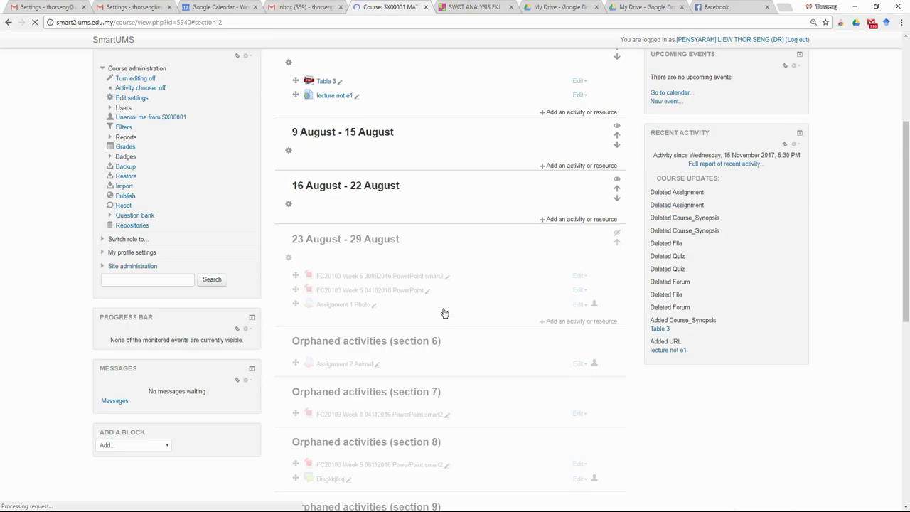
Step: Turn on link sharing for 'Copy of Spreadsheet Mapper v2.0' and copy its Drive link
key("ctrl+8")
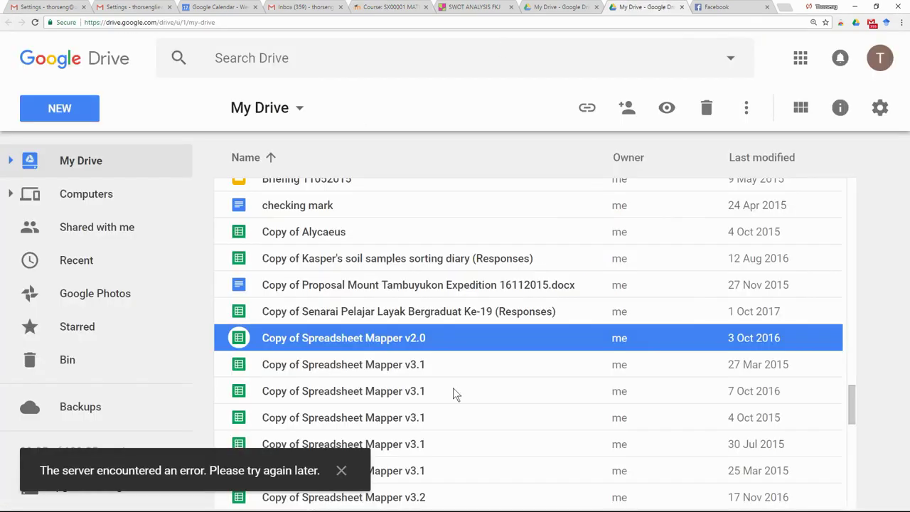
right_click(385, 340)
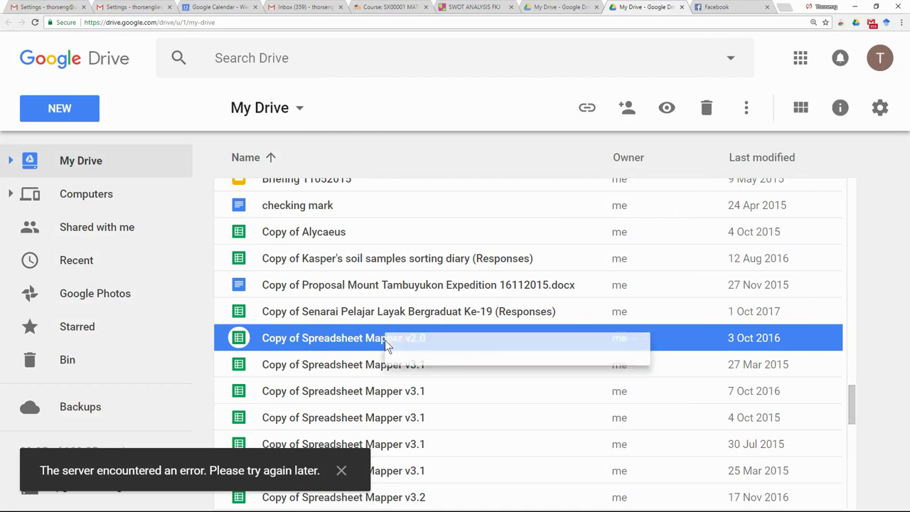
left_click(490, 460)
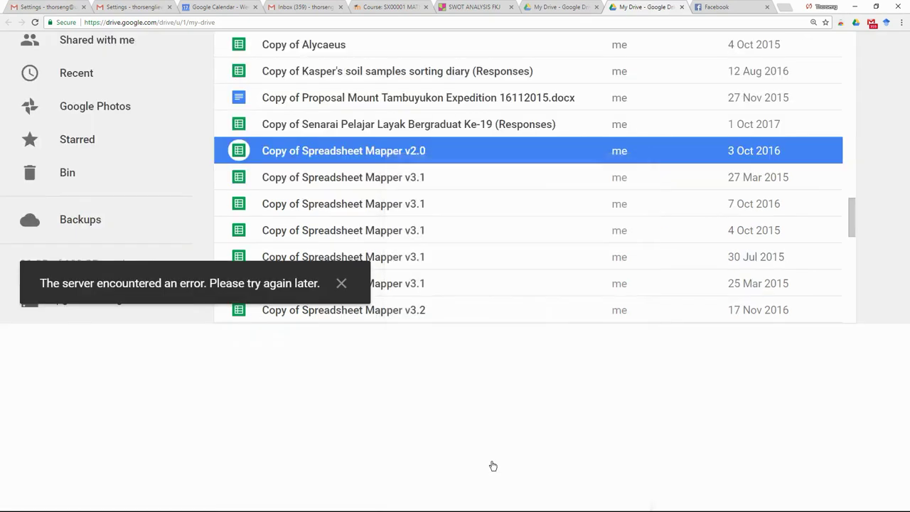
left_click(485, 380)
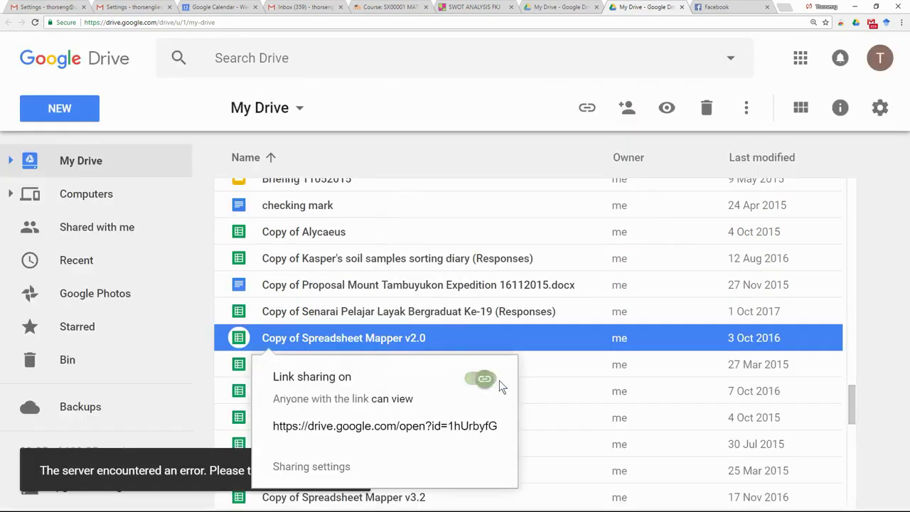
left_click(276, 429)
left_click_drag(413, 426, 219, 431)
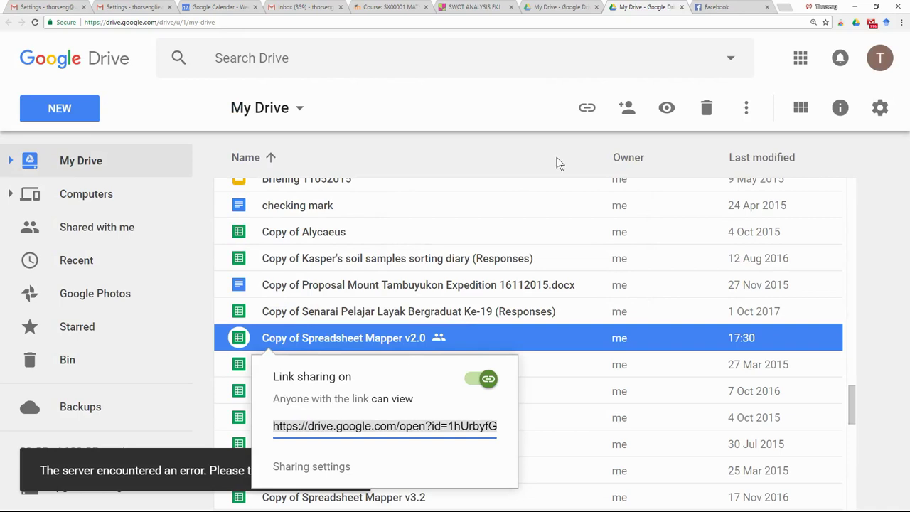
left_click(464, 7)
left_click(390, 7)
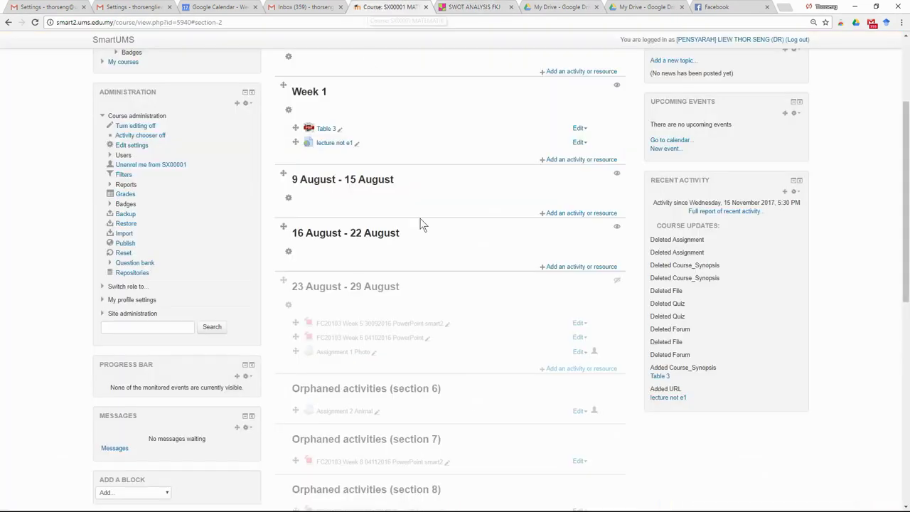
Step: Start a new Week 1 URL with the Google Drive link as External URL
left_click(571, 159)
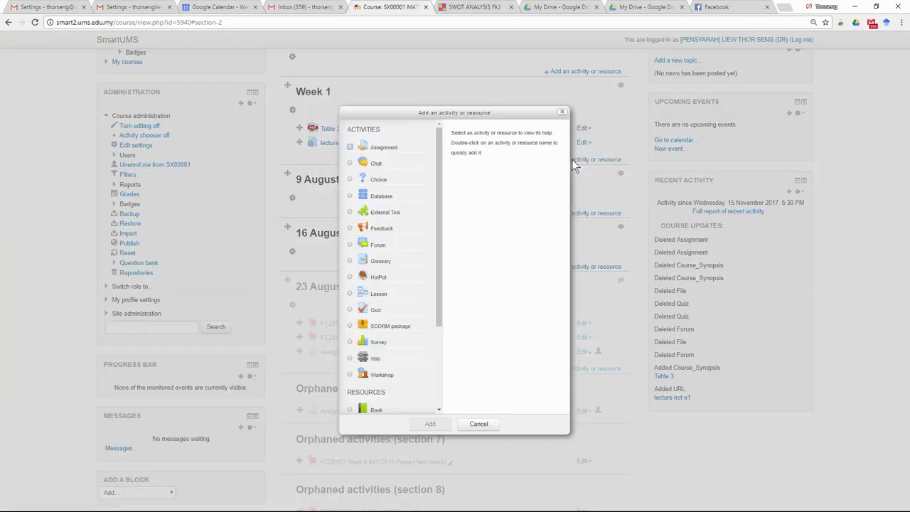
left_click_drag(437, 304, 441, 411)
left_click(350, 408)
left_click(445, 425)
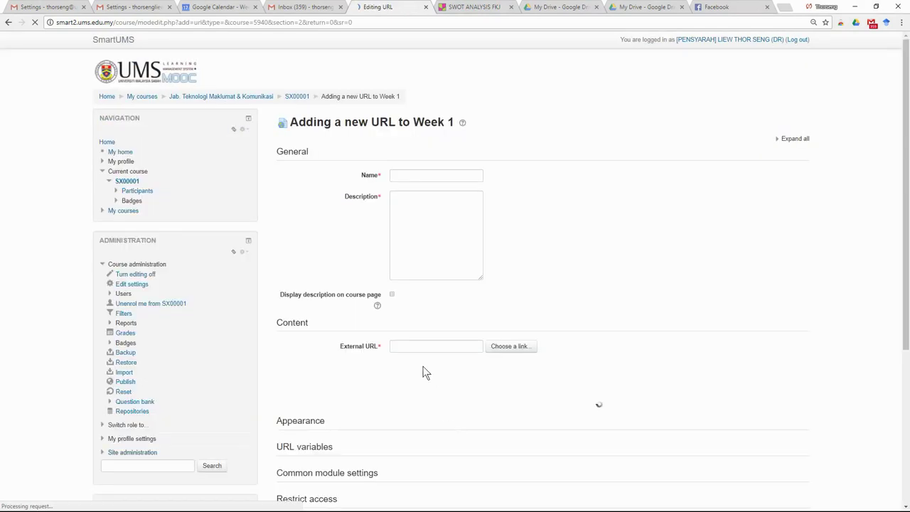
left_click(424, 345)
key("ctrl+v")
Step: Name and describe the URL 'lecture note 2' and save it
left_click(433, 175)
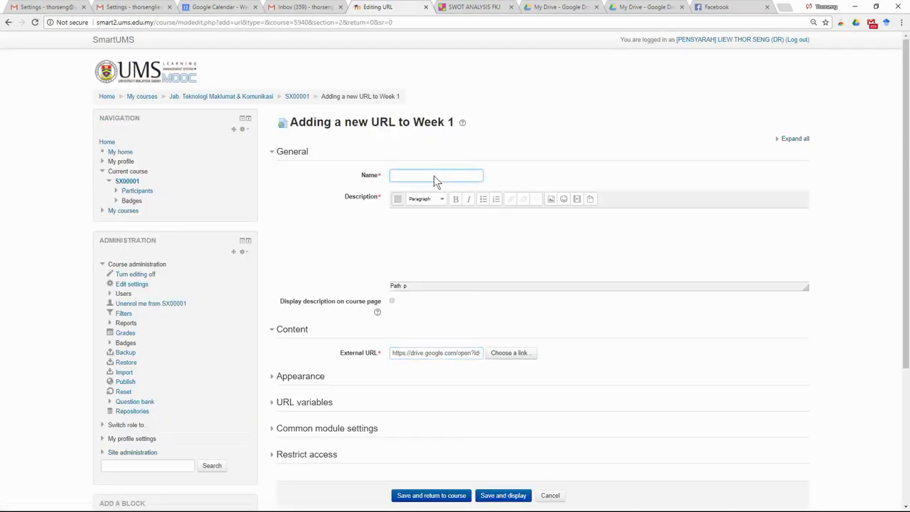
type("lecture note 2")
left_click_drag(435, 176, 377, 175)
left_click(414, 213)
key("ctrl+v")
scroll(437, 331, "down", 3)
left_click(439, 304)
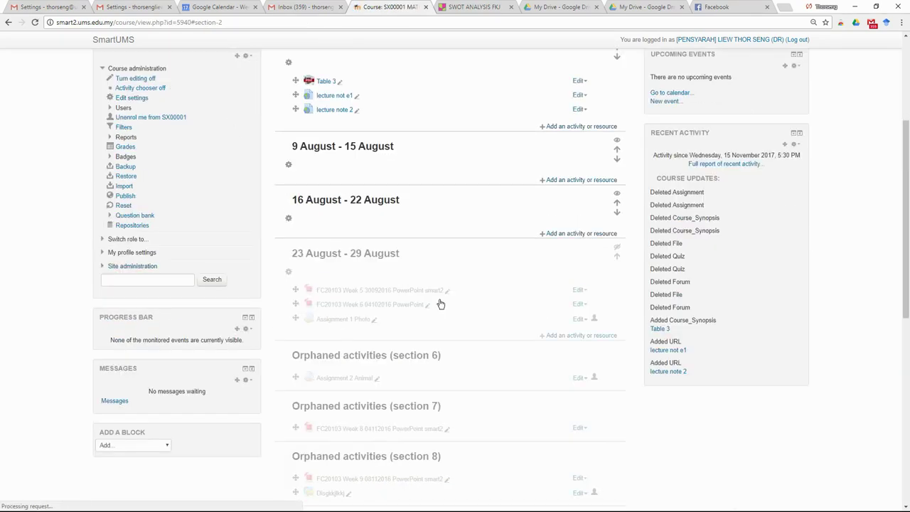
scroll(469, 284, "up", 2)
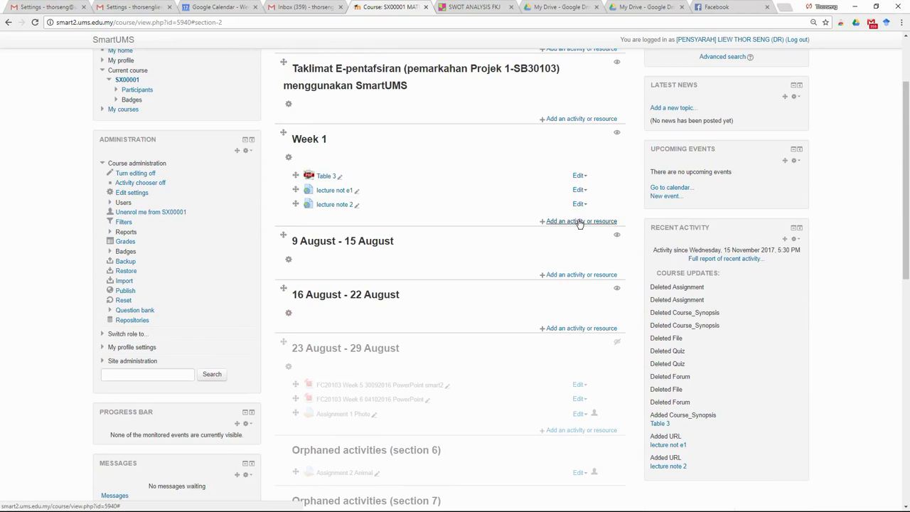
Step: Start adding a new forum to Week 1
left_click(578, 221)
scroll(438, 154, "down", 1)
scroll(431, 135, "up", 1)
scroll(431, 136, "down", 1)
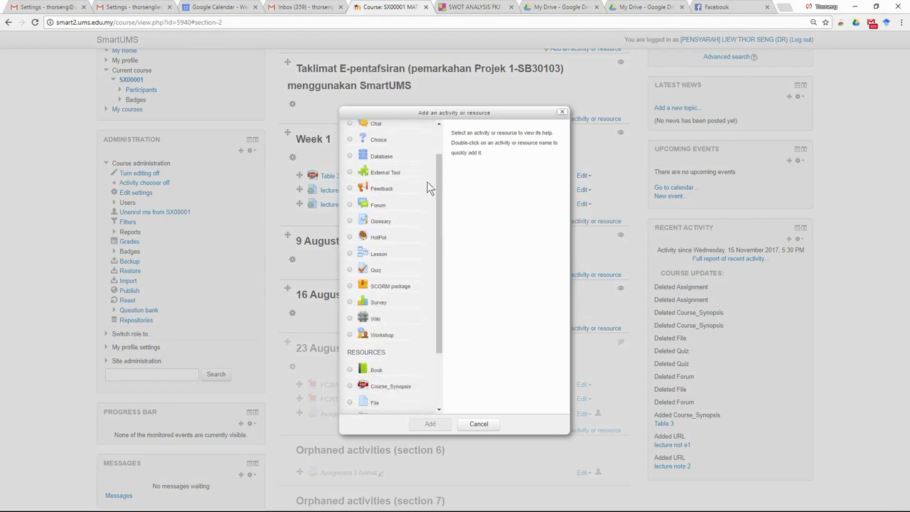
left_click(350, 205)
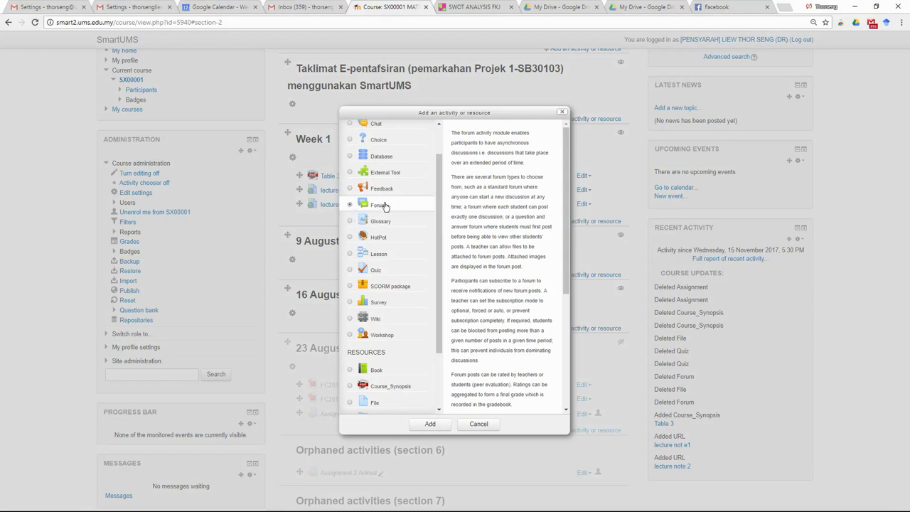
left_click(434, 425)
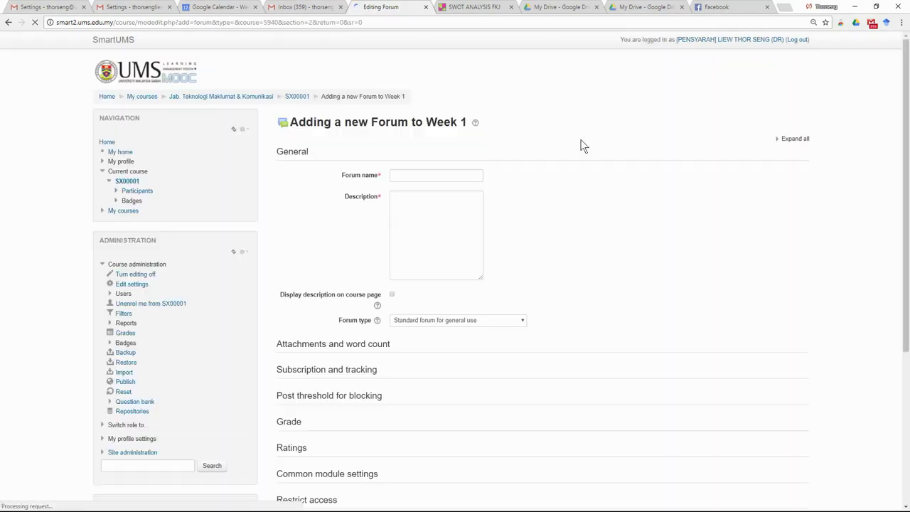
Step: Enter 'discussion padlet' as both the forum name and description
left_click(452, 172)
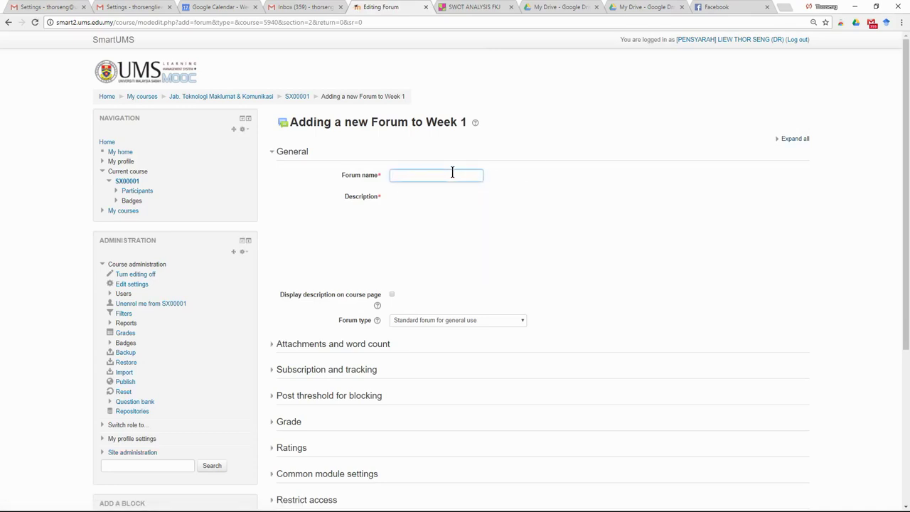
type("discussion padlet")
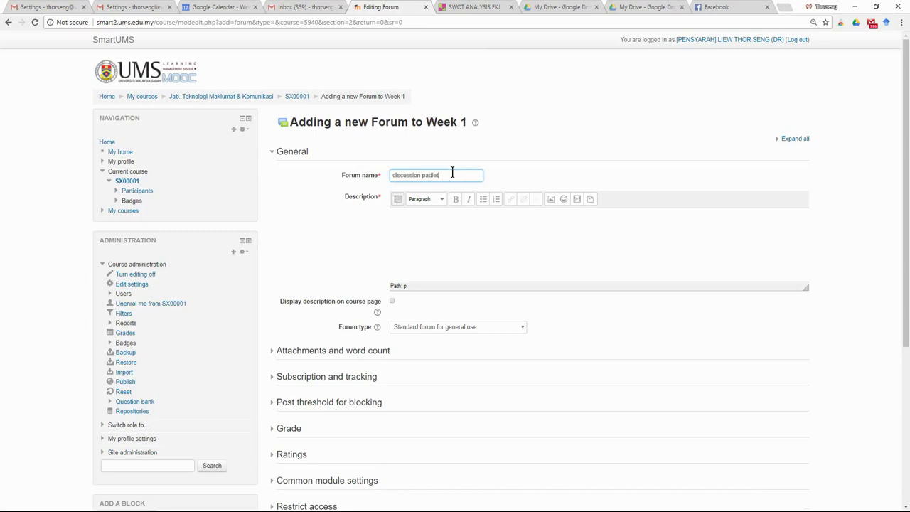
left_click_drag(452, 174, 346, 176)
key("ctrl+c")
left_click(421, 218)
key("ctrl+v")
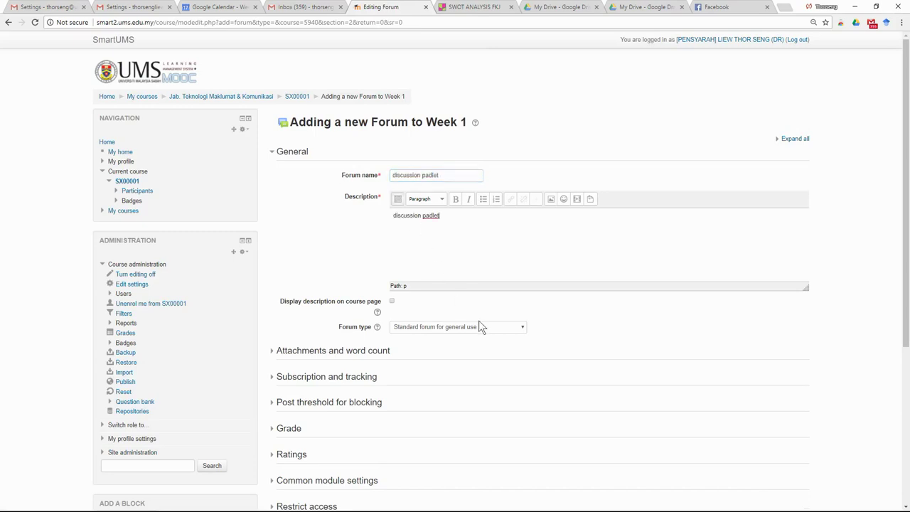
Step: Copy the SWOT ANALYSIS FKJ padlet board's web address and return to the form
left_click(462, 7)
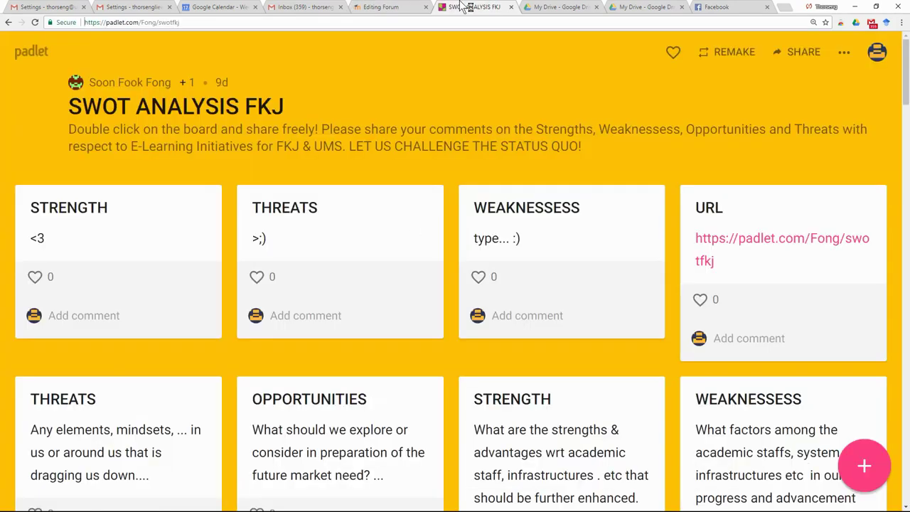
left_click(201, 24)
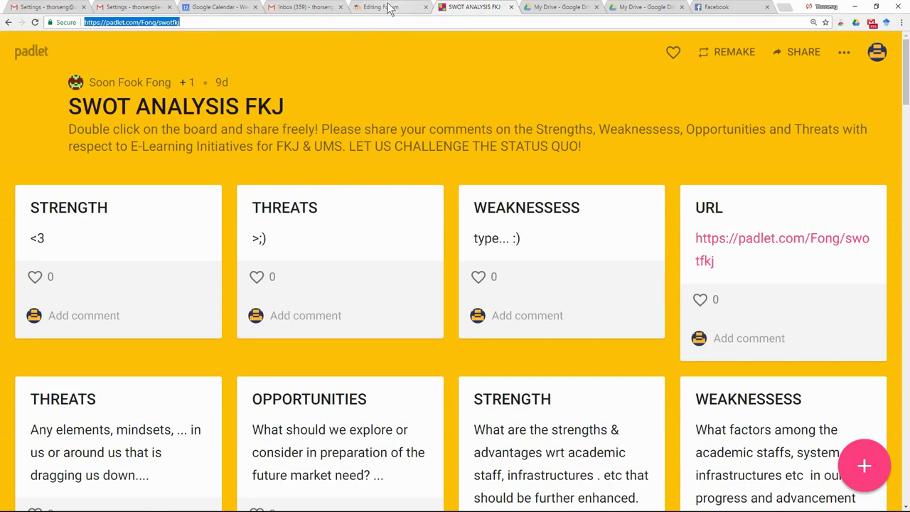
left_click(382, 7)
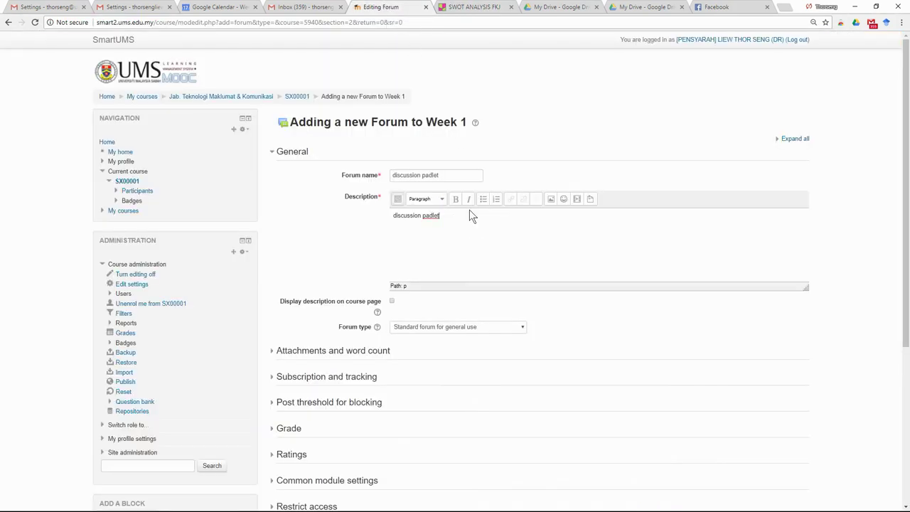
Step: Paste the padlet address into the description and save the 'discussion padlet' forum
key("ctrl+v")
scroll(515, 274, "down", 4)
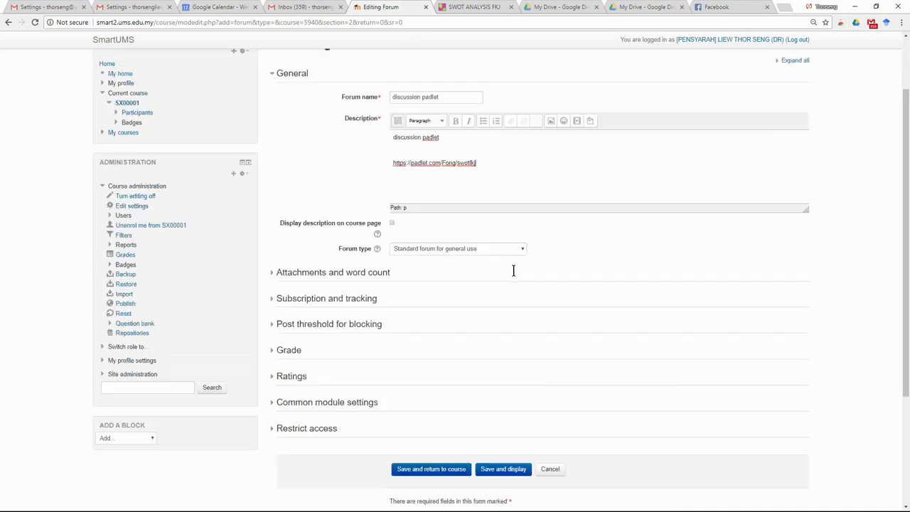
left_click(423, 303)
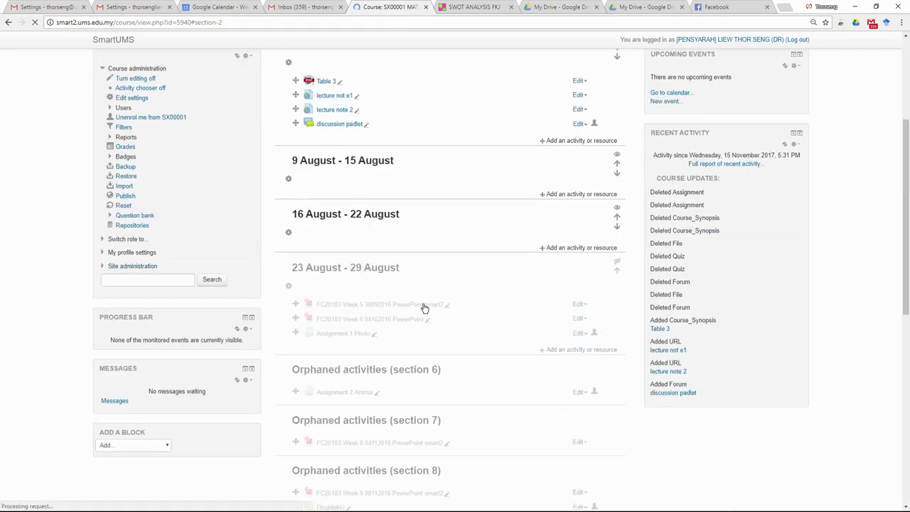
scroll(441, 284, "up", 2)
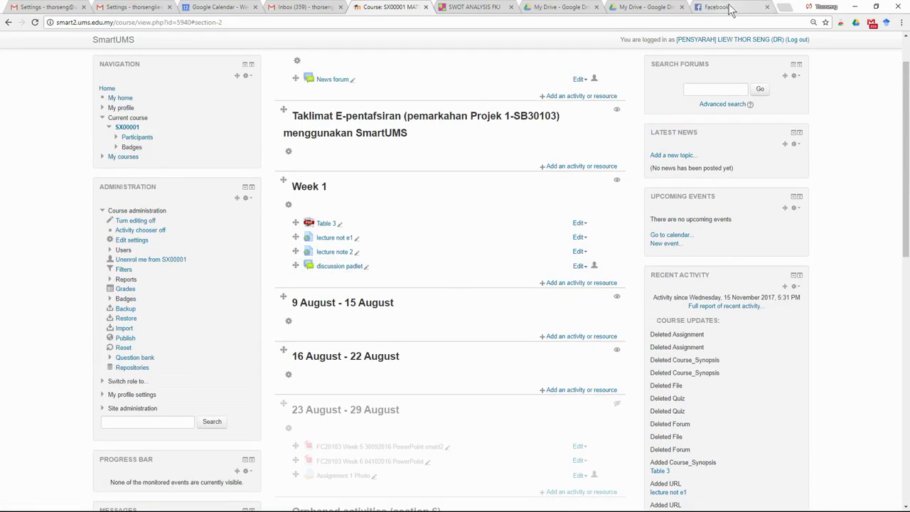
Step: Open the Microsnails snail photo collage on Facebook and copy its web address
left_click(730, 10)
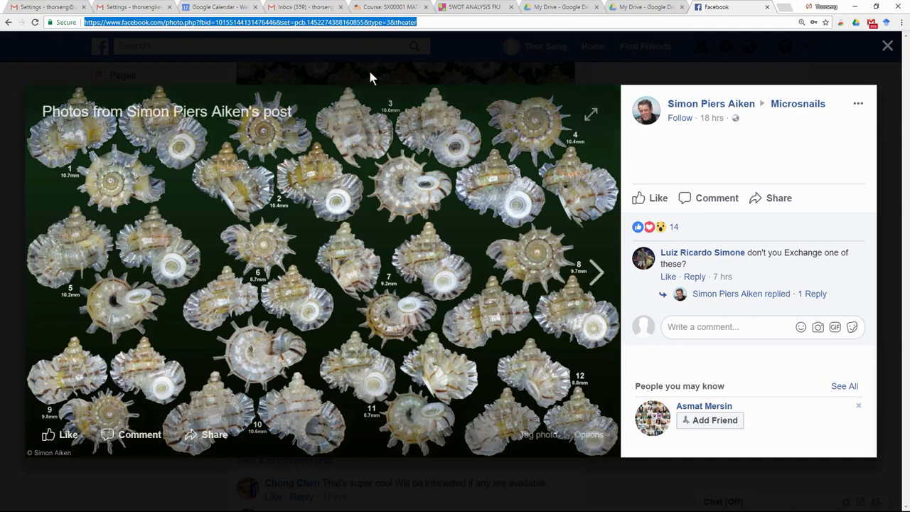
left_click(886, 49)
scroll(370, 208, "down", 4)
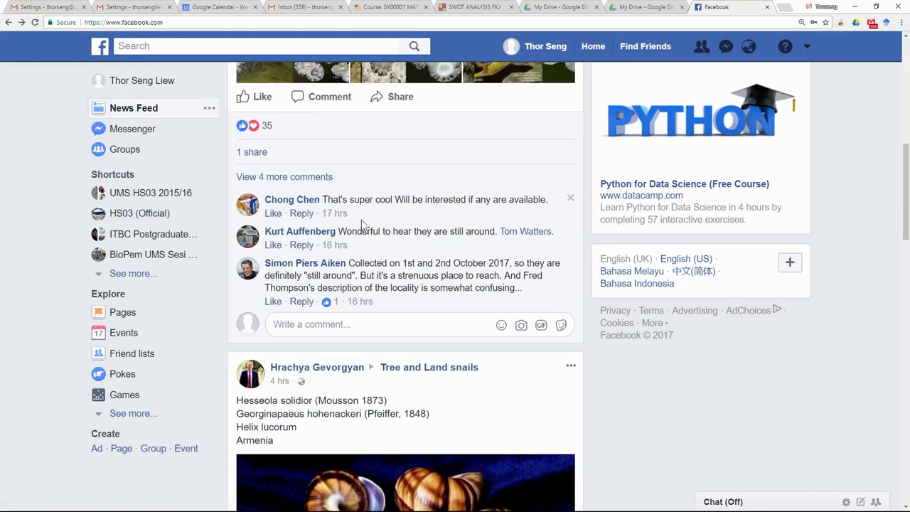
scroll(360, 219, "up", 7)
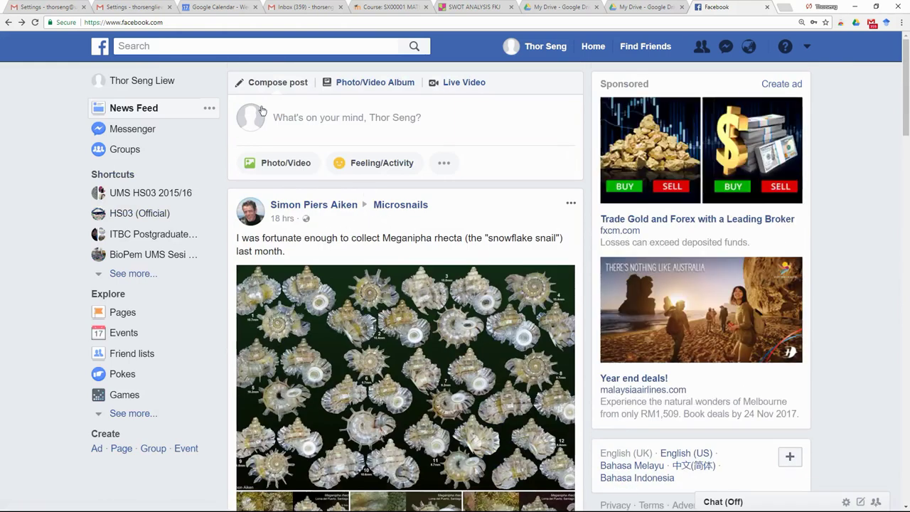
scroll(404, 238, "down", 8)
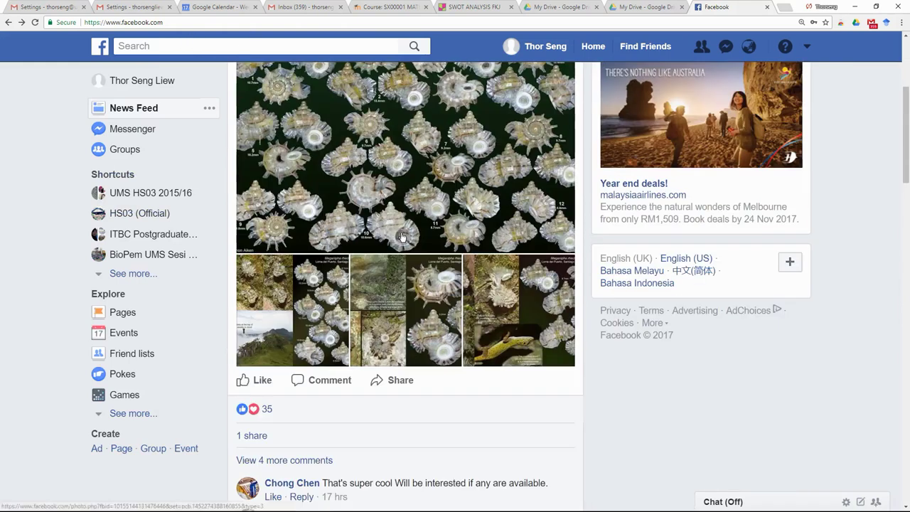
scroll(402, 242, "down", 2)
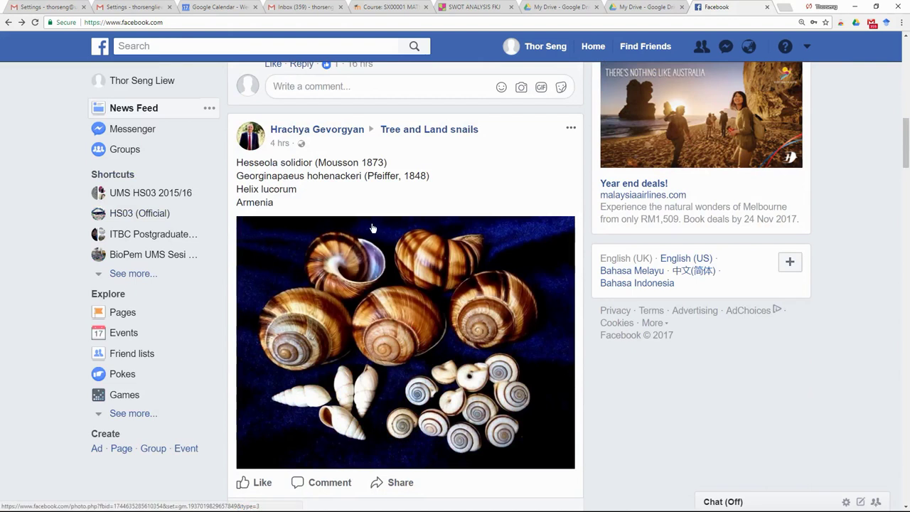
scroll(373, 227, "up", 3)
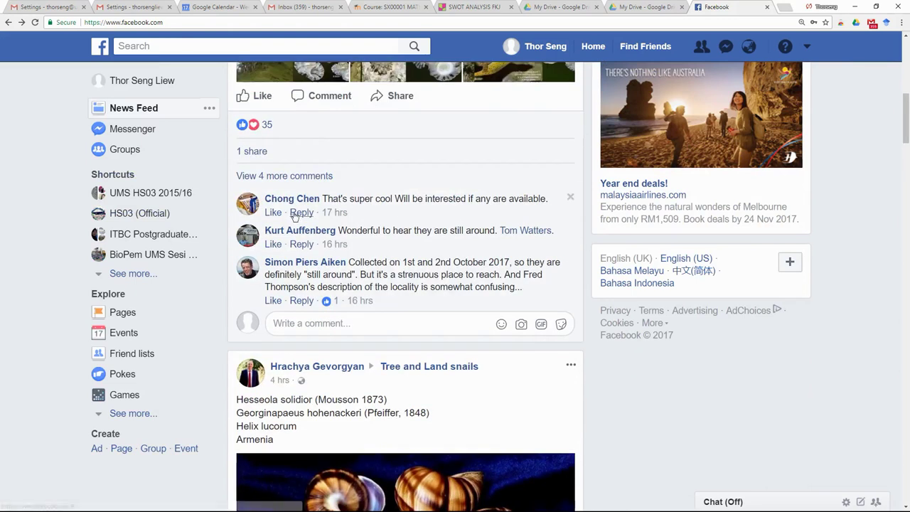
scroll(307, 140, "up", 2)
left_click(309, 131)
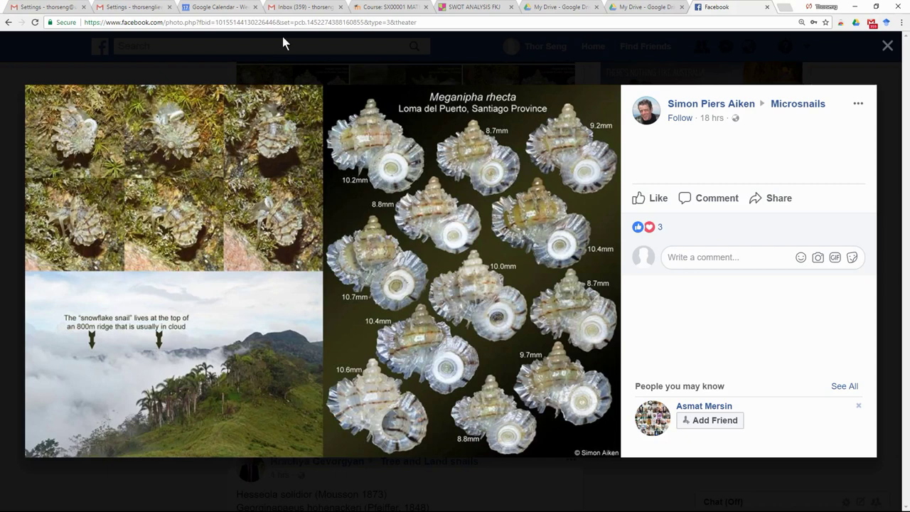
left_click(338, 20)
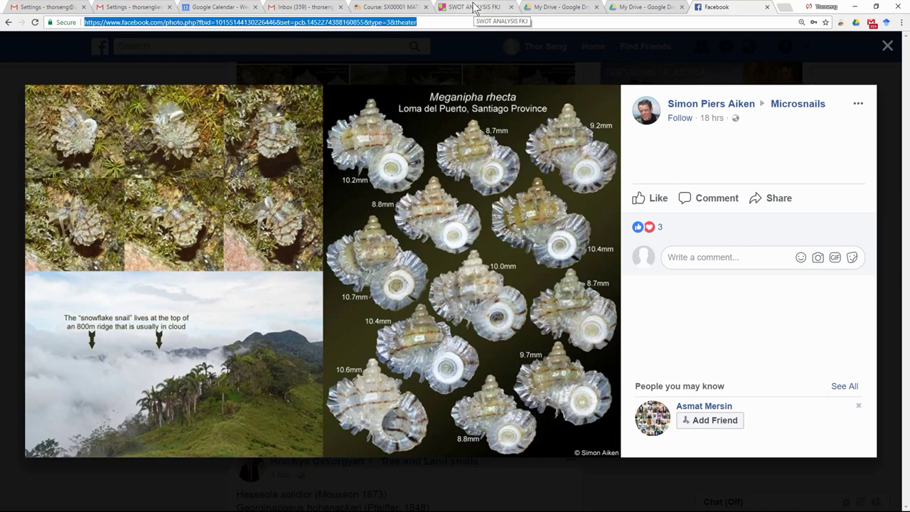
Step: Back on the course page, start adding another forum to Week 1
left_click(402, 9)
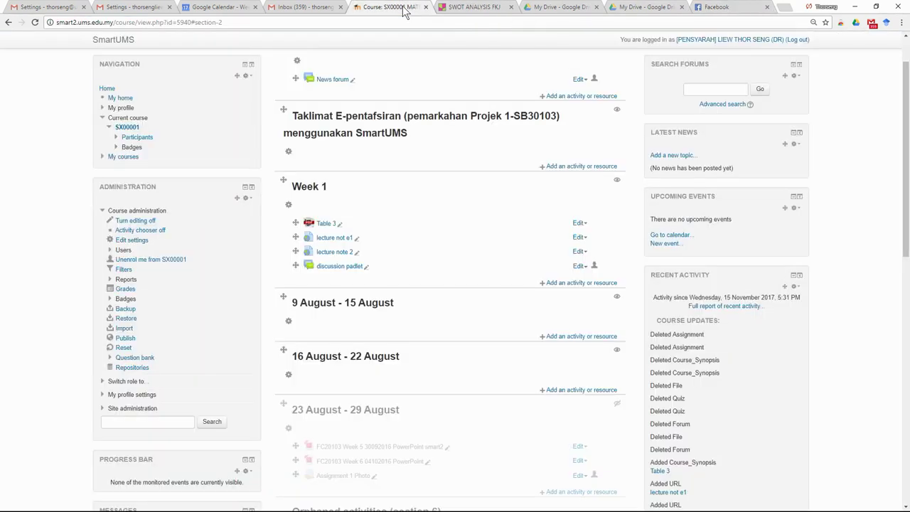
left_click(574, 283)
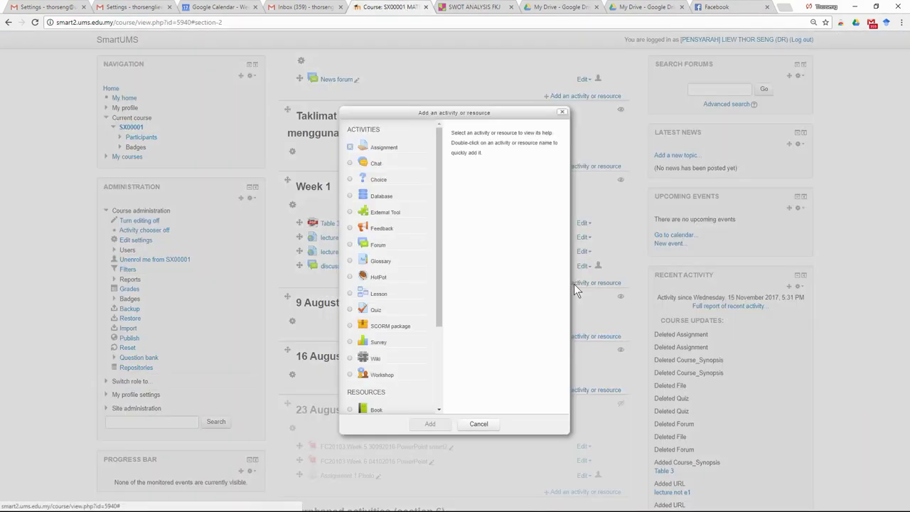
left_click(351, 247)
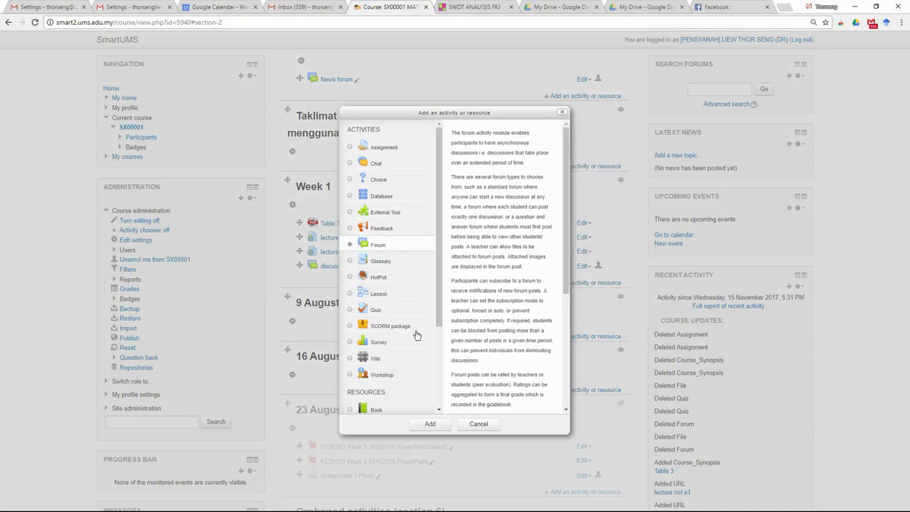
left_click(435, 425)
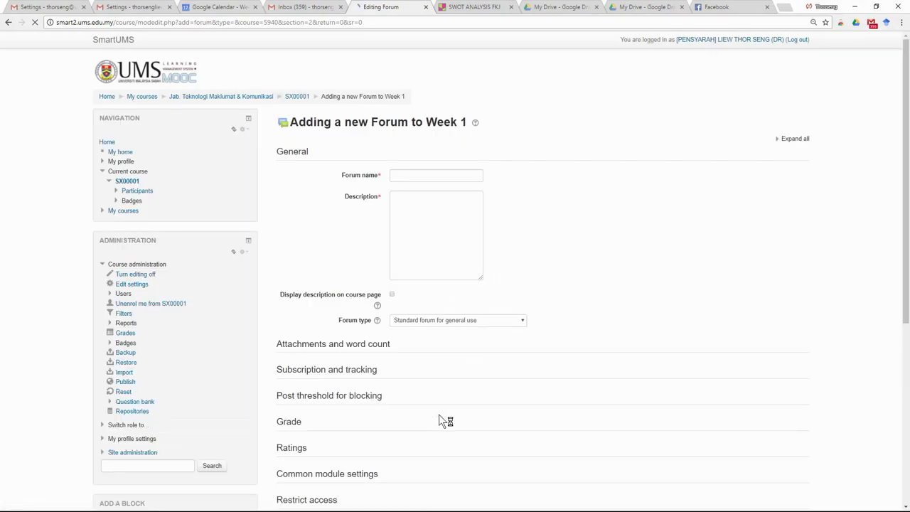
Step: Name the forum 'discussion 2' with the snail photo link as description, and save
left_click(435, 176)
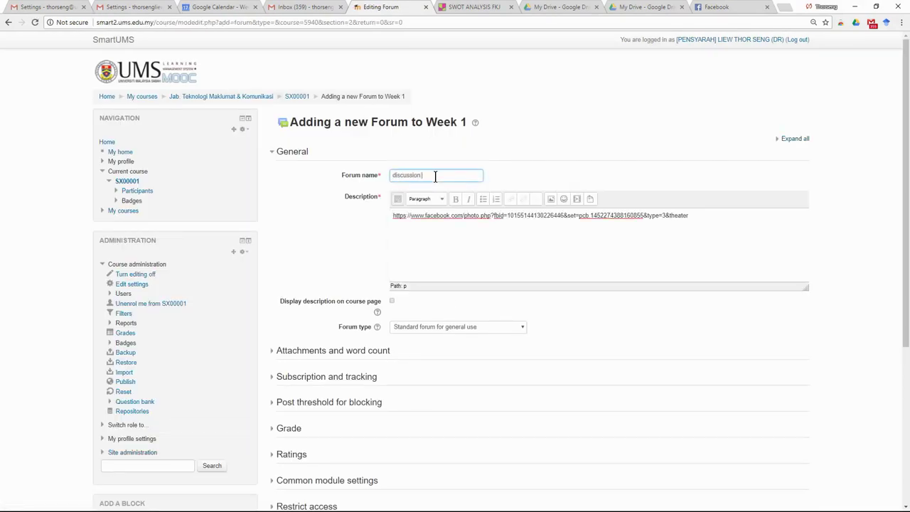
scroll(430, 418, "down", 3)
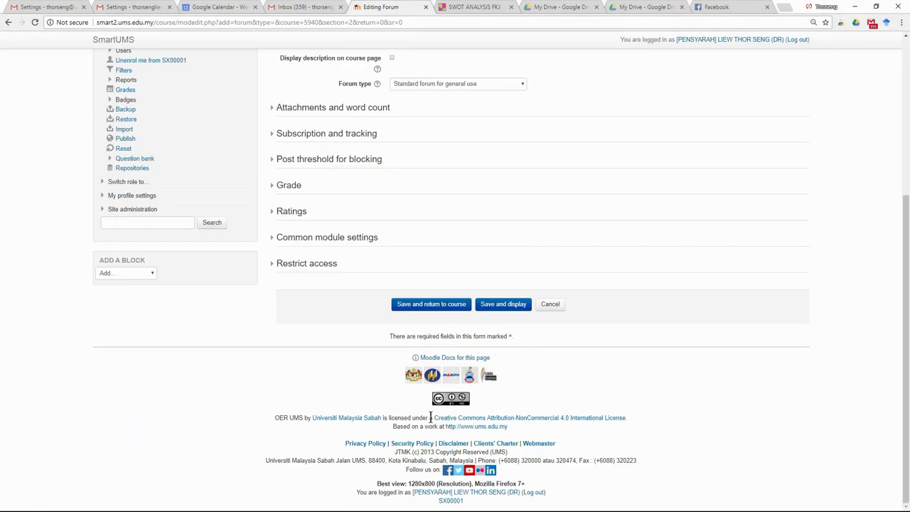
left_click(429, 305)
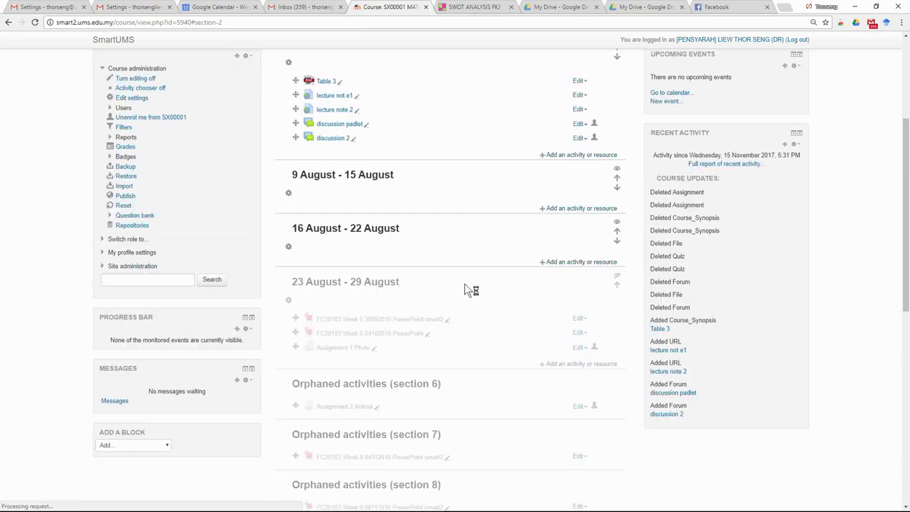
scroll(429, 307, "up", 1)
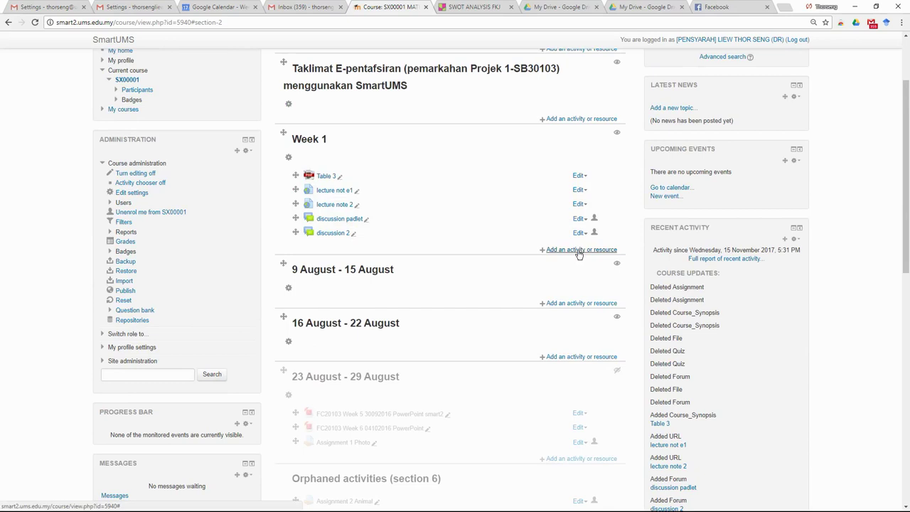
left_click(640, 7)
scroll(396, 269, "up", 20)
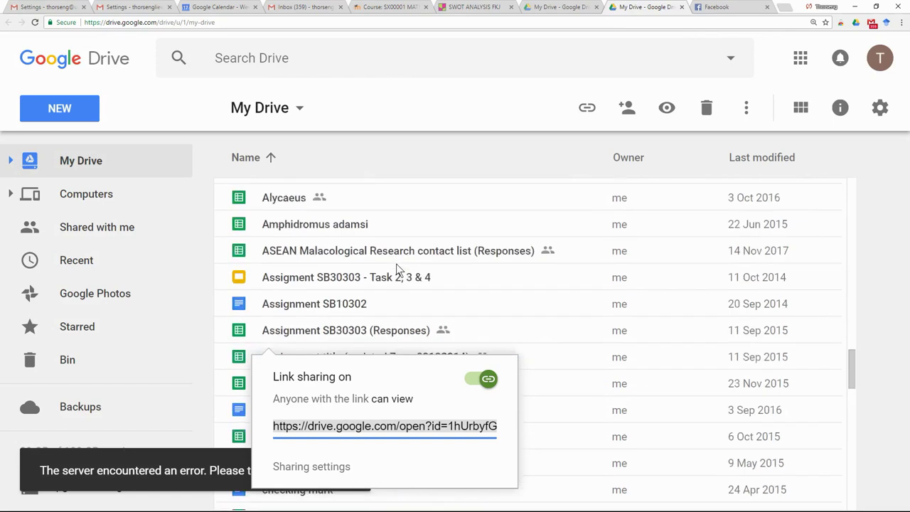
scroll(396, 264, "up", 15)
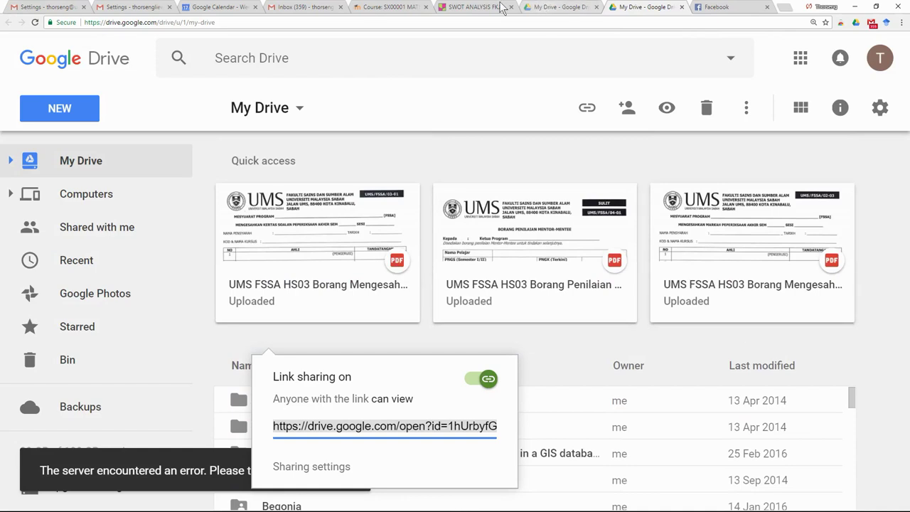
left_click(389, 9)
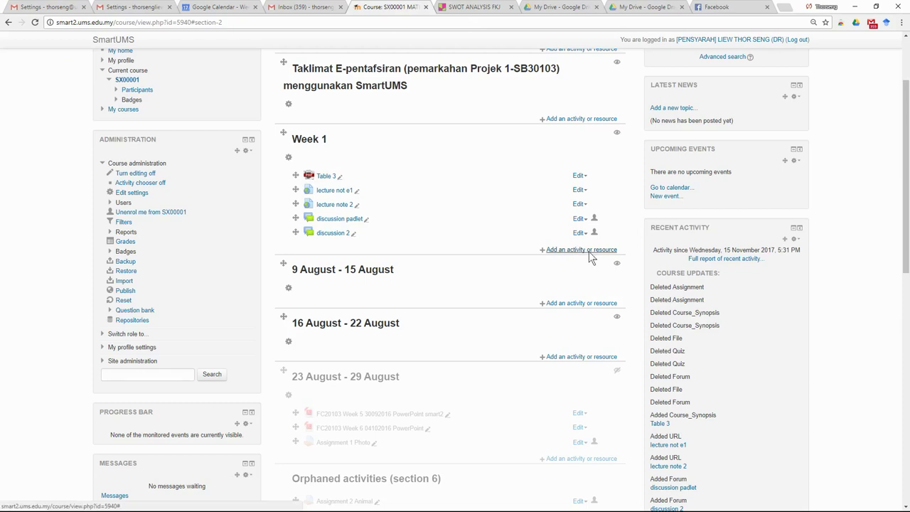
Step: Start adding an assignment activity to Week 1, then return to the Google Drive tab
left_click(581, 250)
left_click(352, 148)
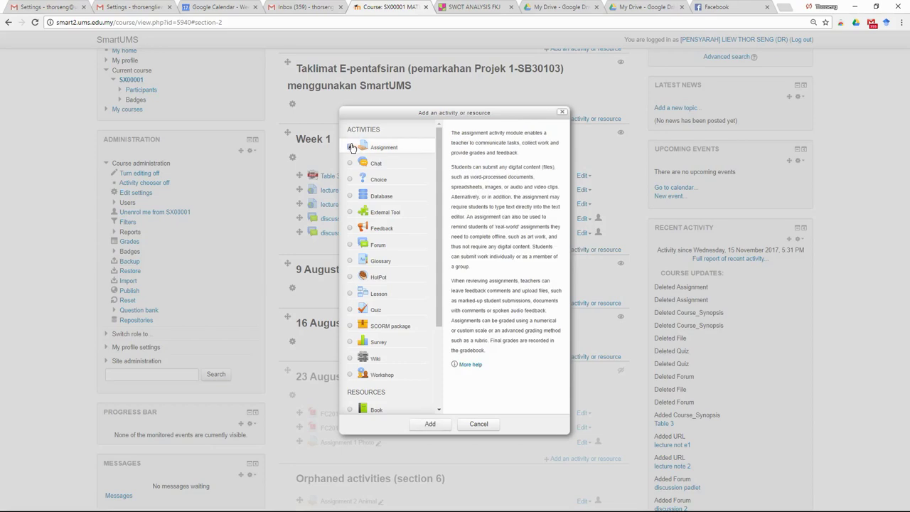
left_click(430, 424)
left_click(664, 8)
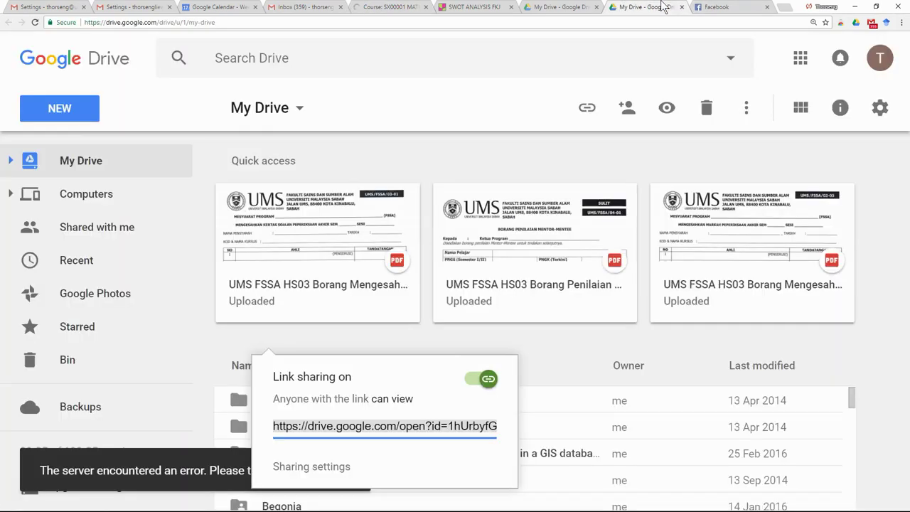
Step: Dismiss the link sharing popup and search Google Drive for files of type Forms
left_click(877, 323)
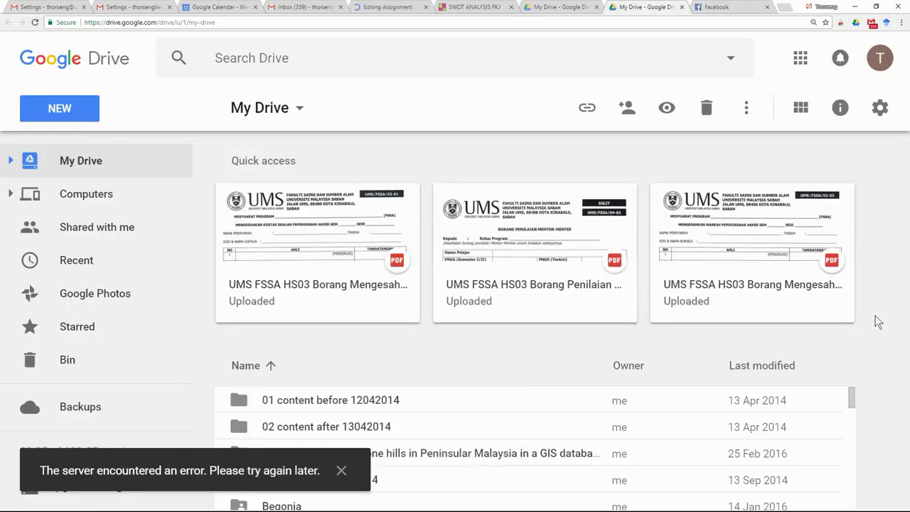
left_click(730, 58)
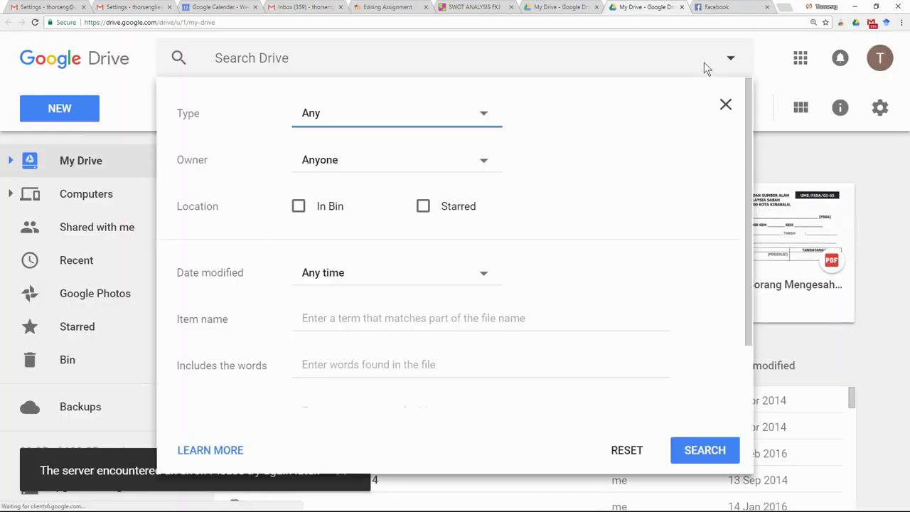
left_click(402, 121)
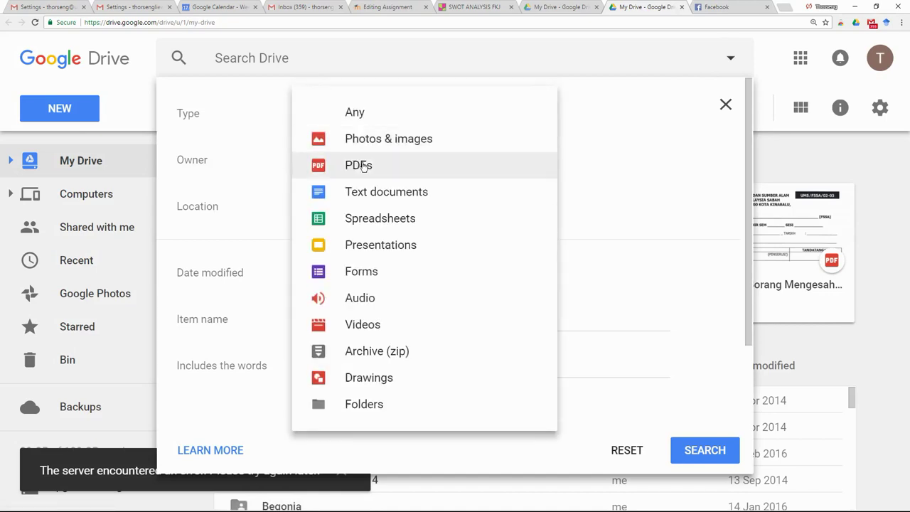
left_click(365, 268)
left_click(701, 449)
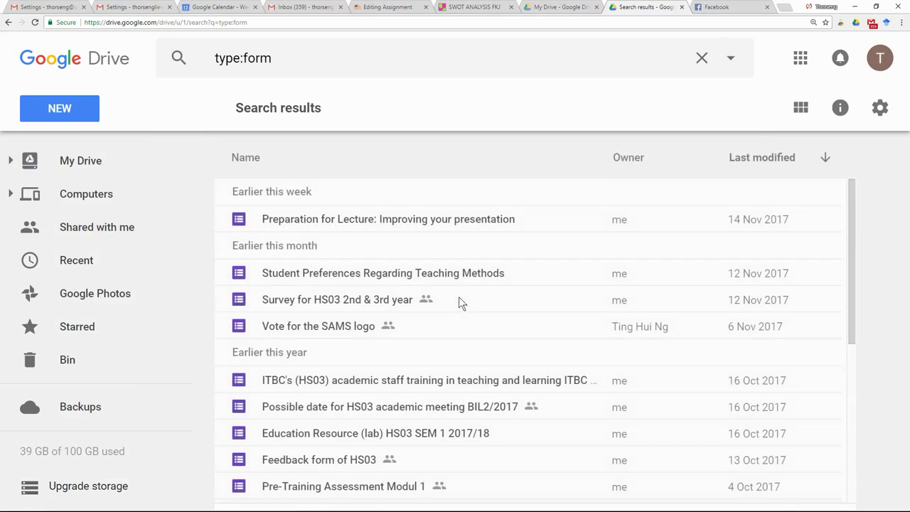
Step: Turn on link sharing for the 'Preparation for Lecture' form and select its shareable link
left_click(342, 222)
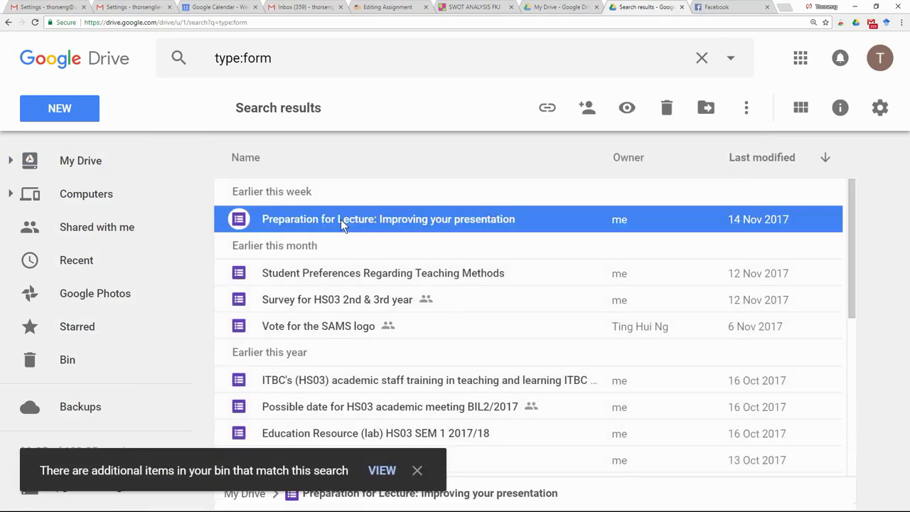
right_click(340, 219)
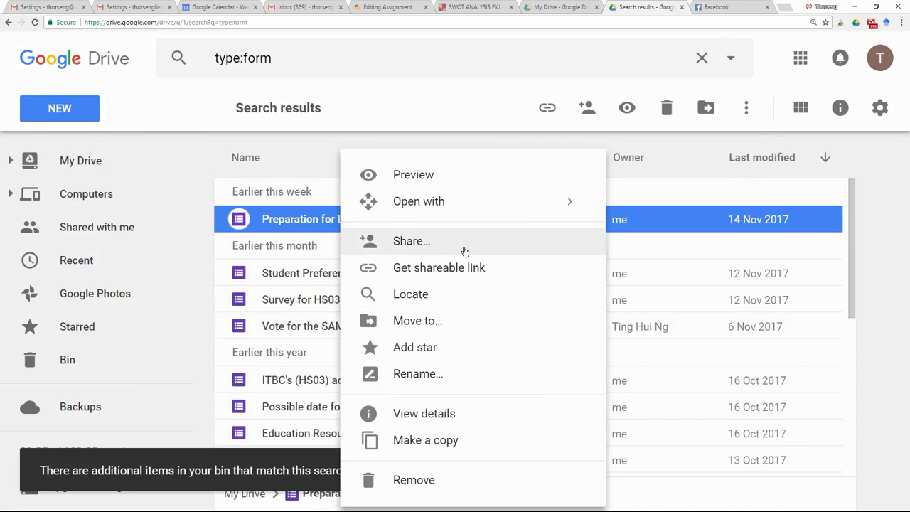
left_click(468, 283)
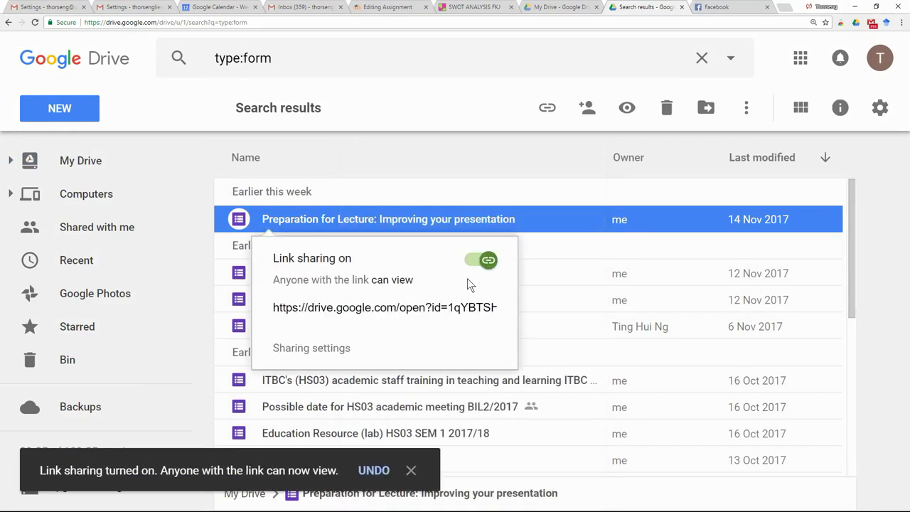
left_click_drag(274, 307, 485, 307)
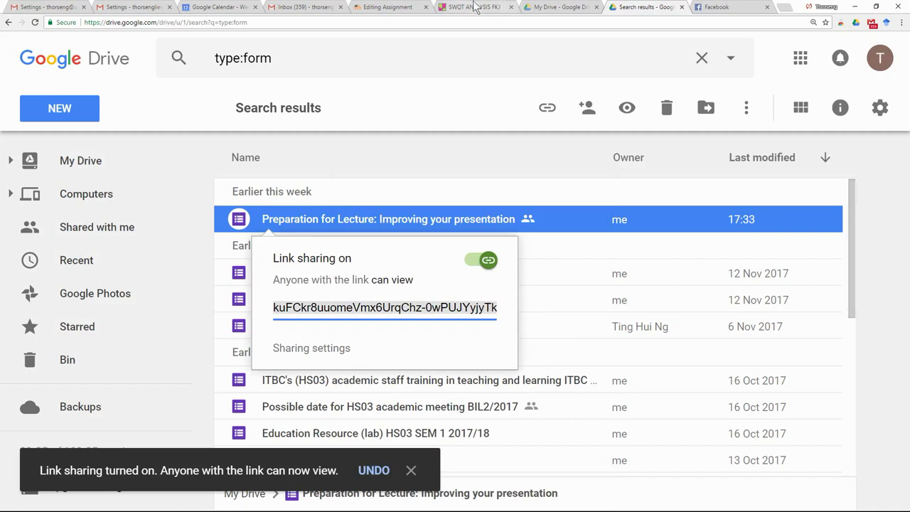
Step: Paste the form link into the assignment Description and name the assignment 'quiz'
left_click(388, 7)
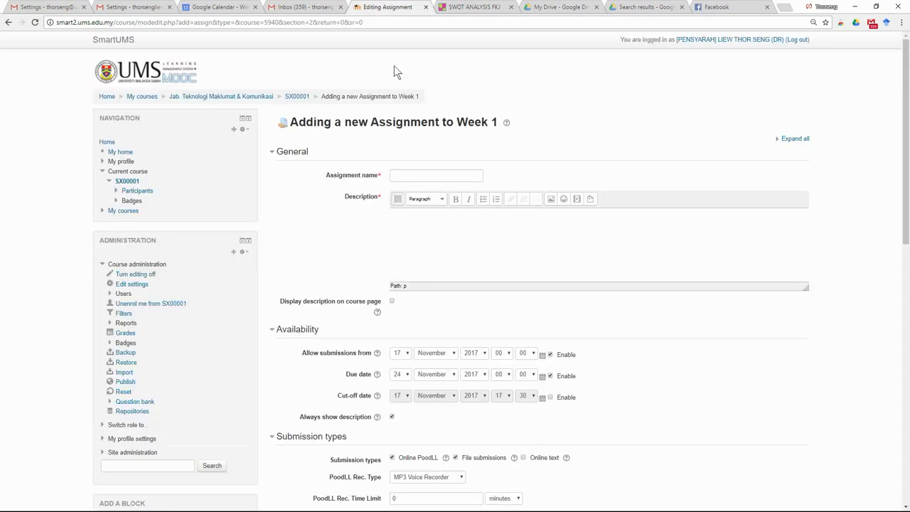
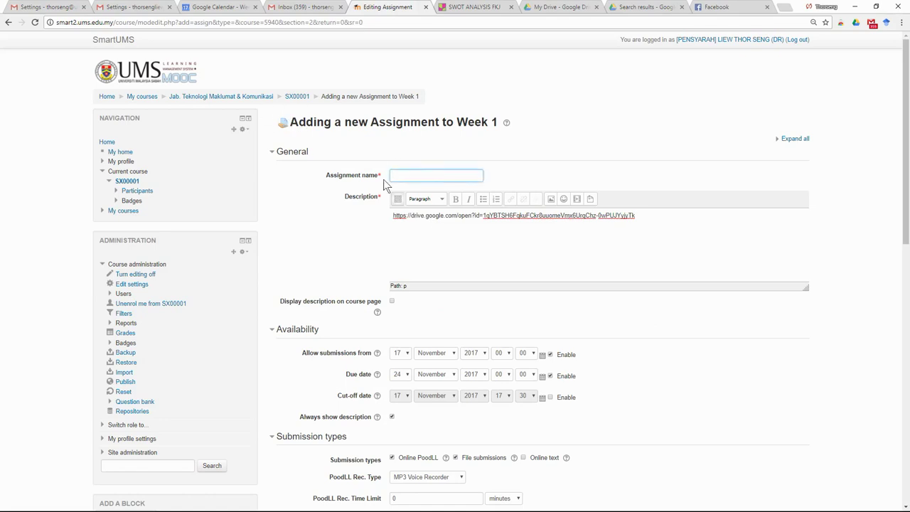
type("qui")
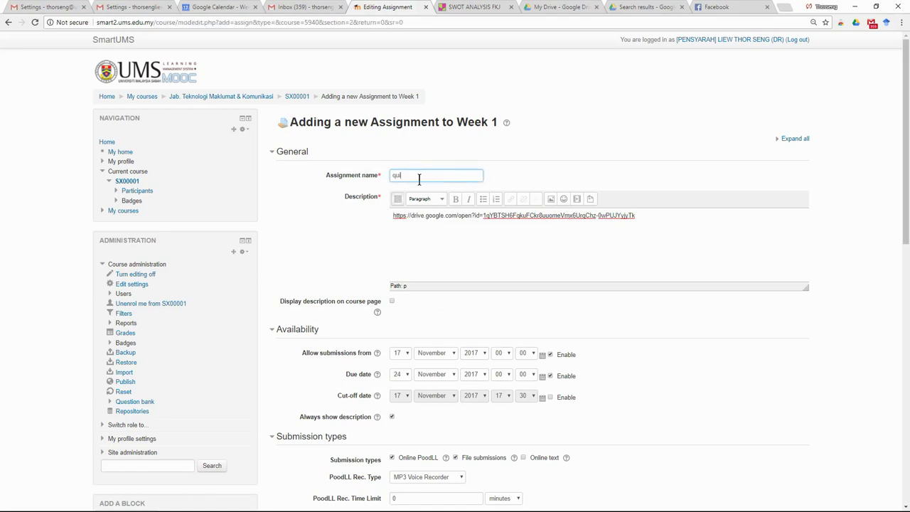
type("z")
scroll(430, 202, "down", 8)
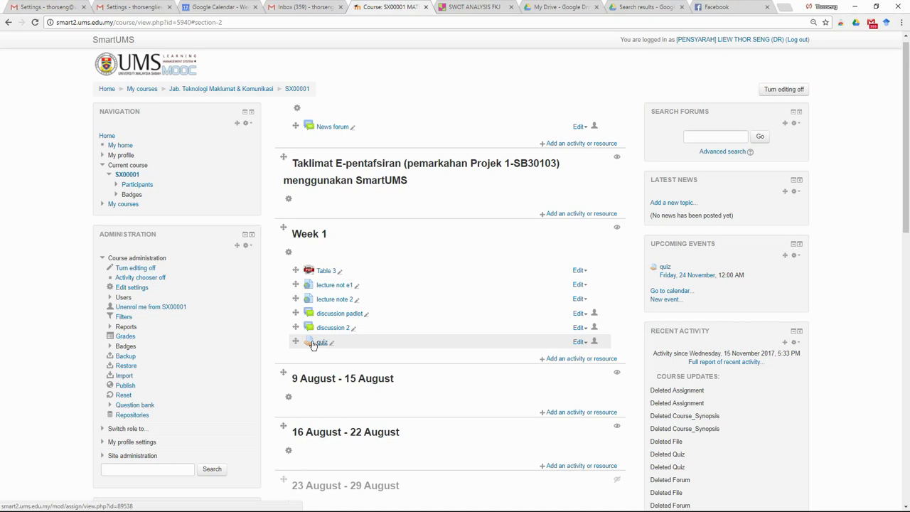
left_click(588, 358)
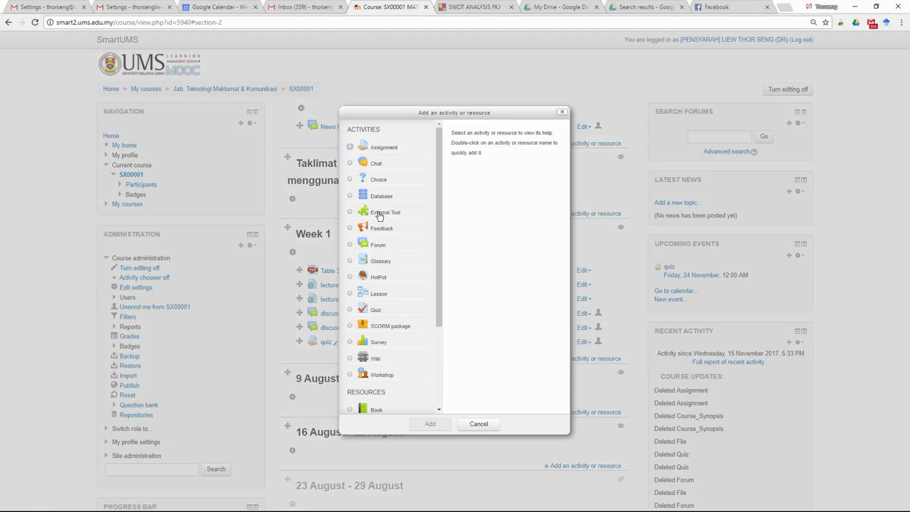
scroll(391, 320, "down", 3)
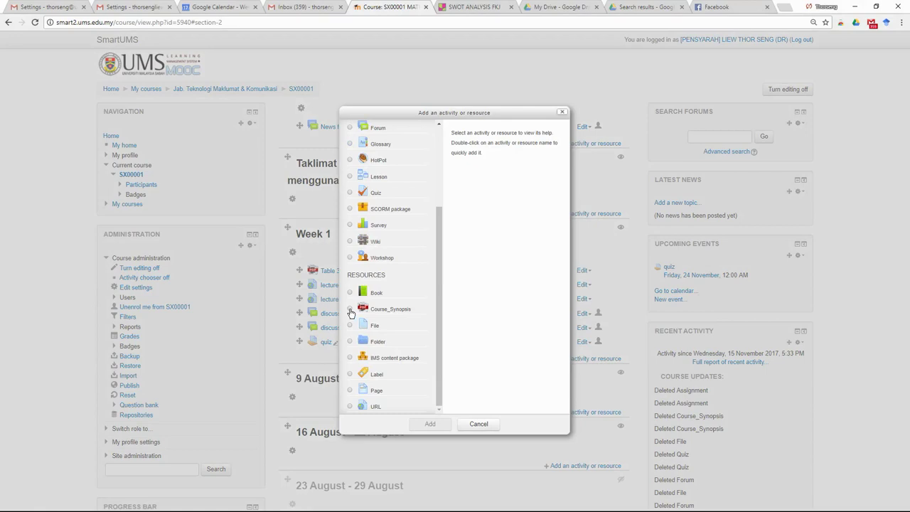
left_click(350, 310)
scroll(353, 313, "up", 3)
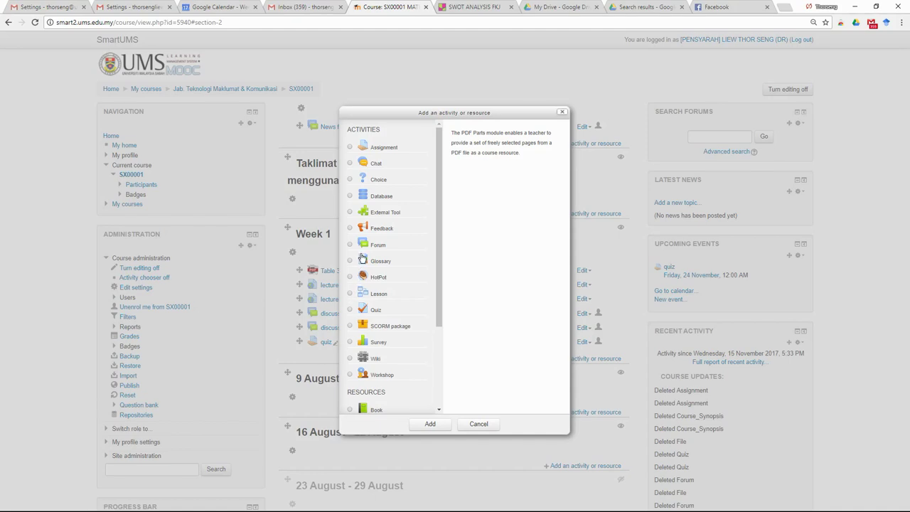
scroll(352, 327, "down", 3)
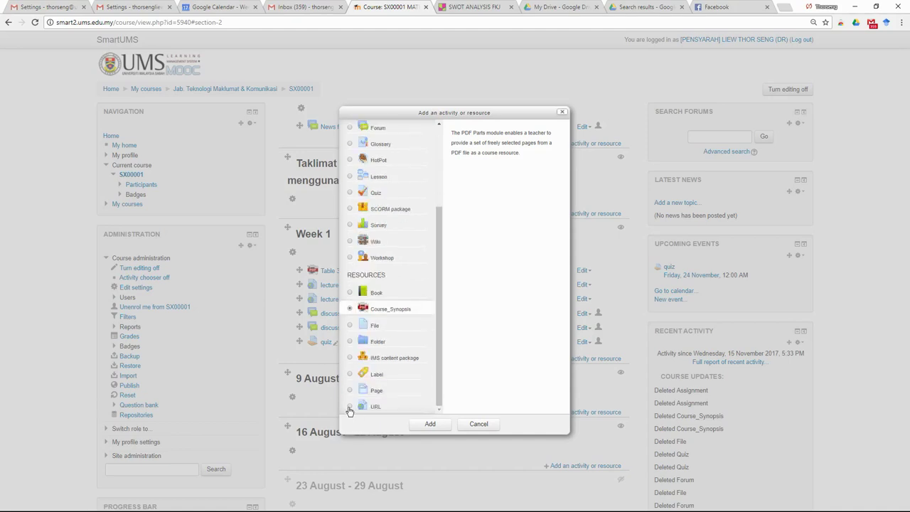
left_click(349, 406)
scroll(400, 292, "up", 1)
scroll(400, 292, "up", 3)
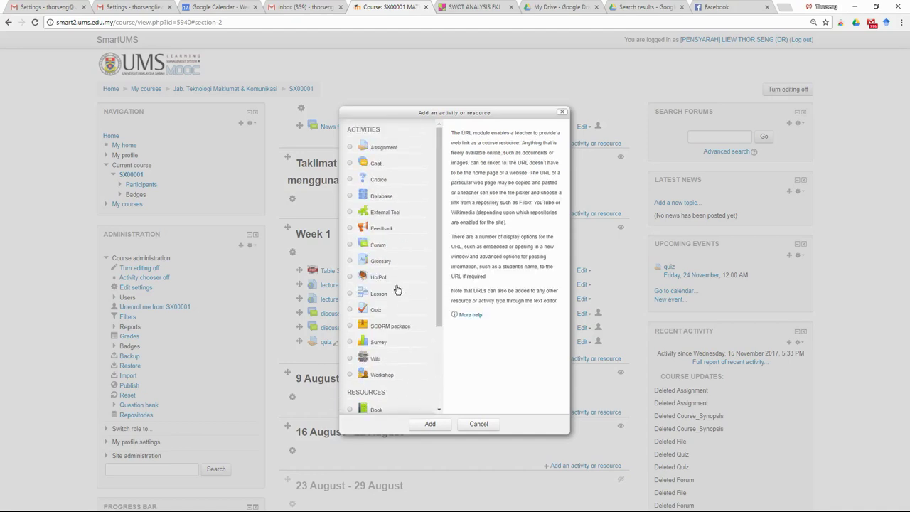
left_click(350, 246)
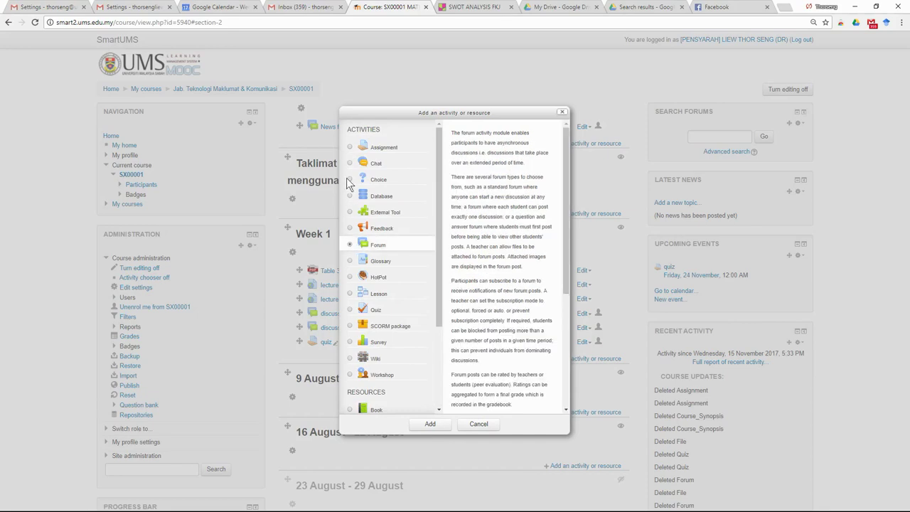
left_click(349, 147)
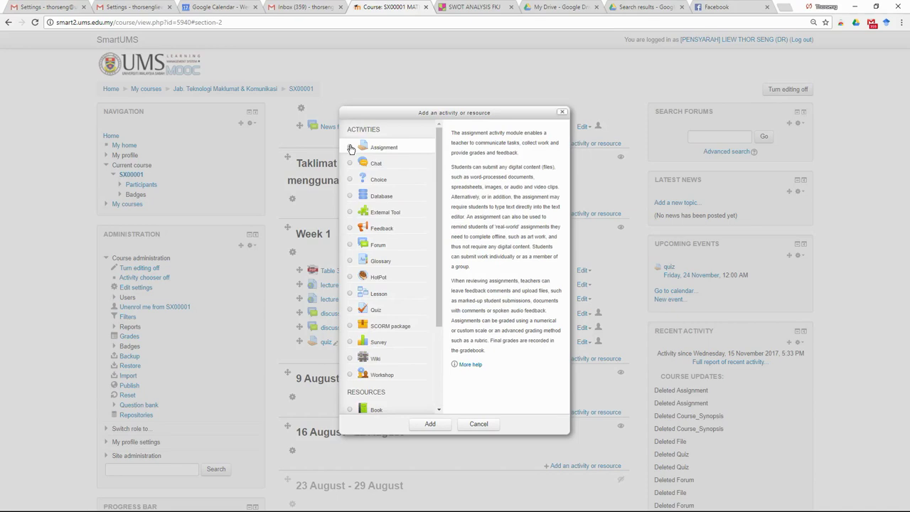
left_click(486, 425)
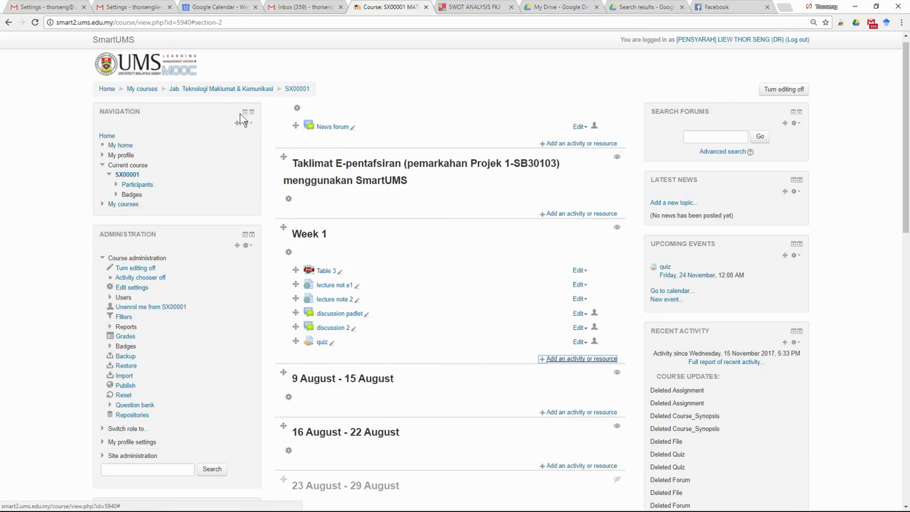
Step: Open My courses in a new tab and scroll through the course overview
right_click(142, 91)
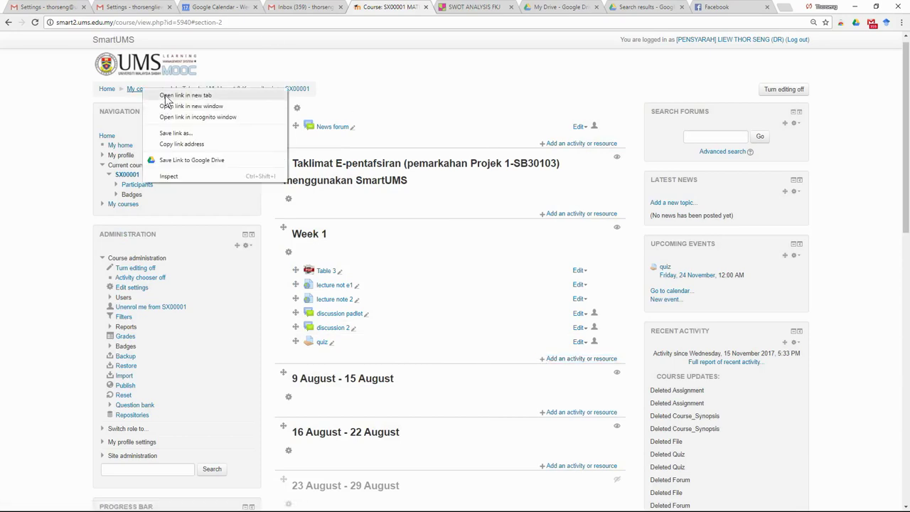
left_click(167, 95)
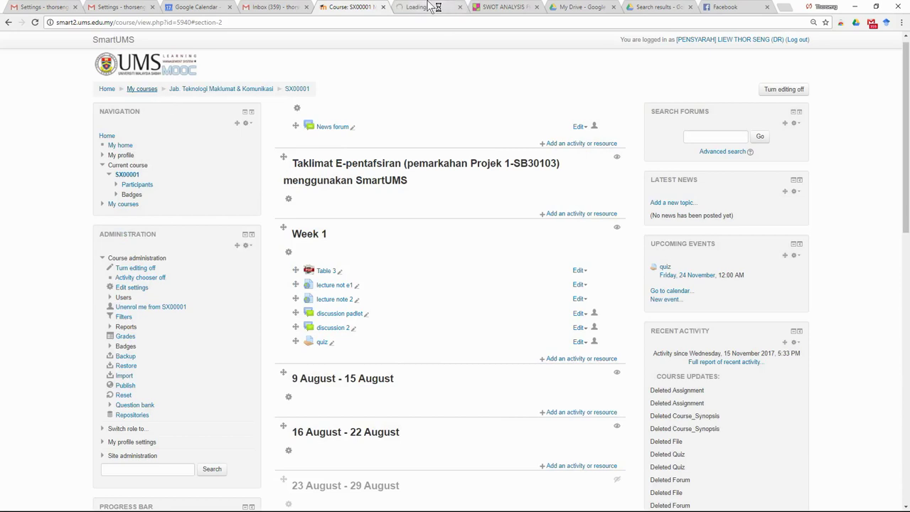
left_click(425, 6)
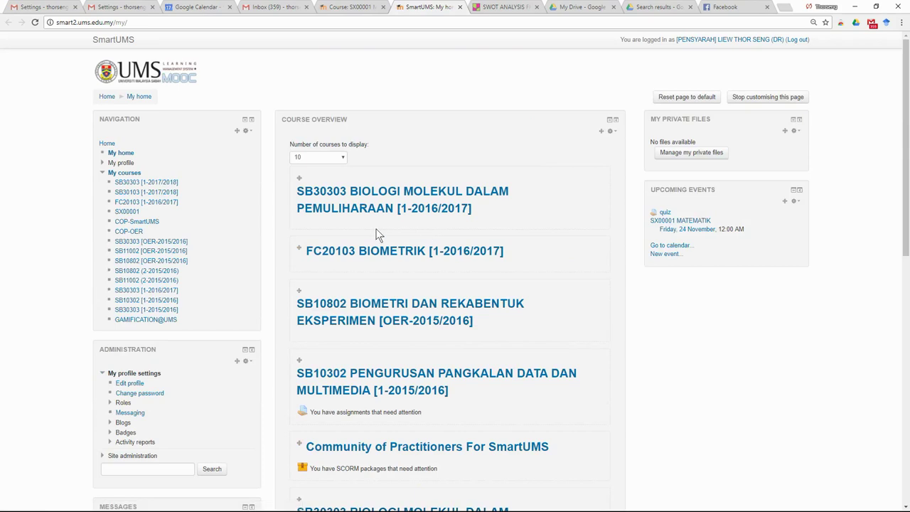
scroll(426, 274, "down", 3)
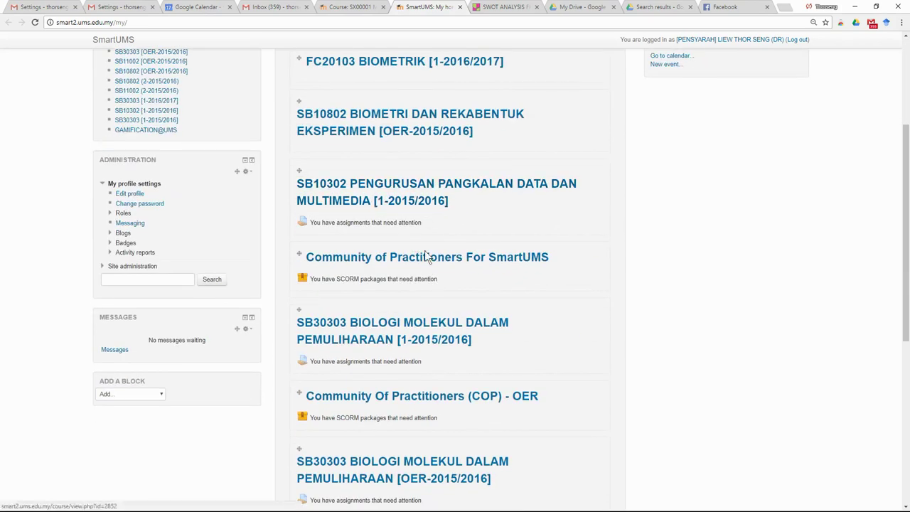
scroll(443, 298, "down", 4)
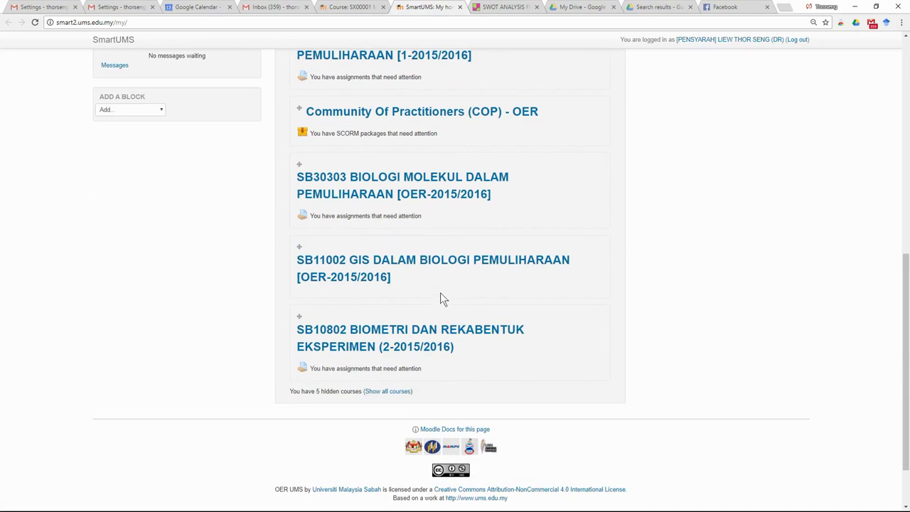
scroll(438, 284, "up", 3)
scroll(438, 286, "up", 4)
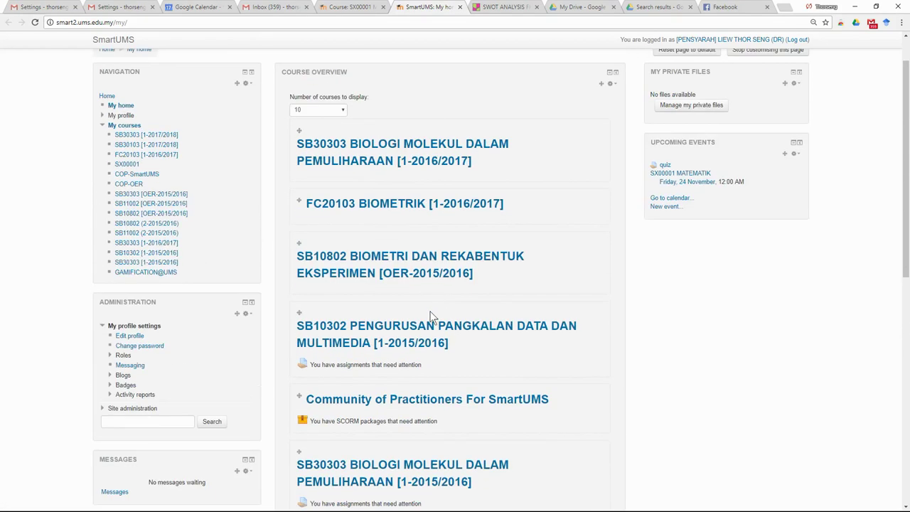
Step: Open the SB30303 [1-2015/2016] course, then switch between the SX00001 and My home tabs
left_click(440, 473)
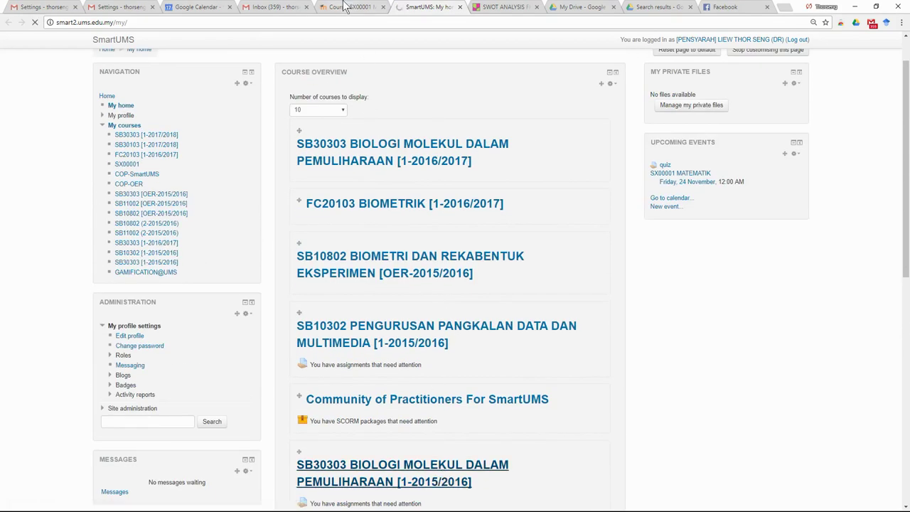
left_click(345, 7)
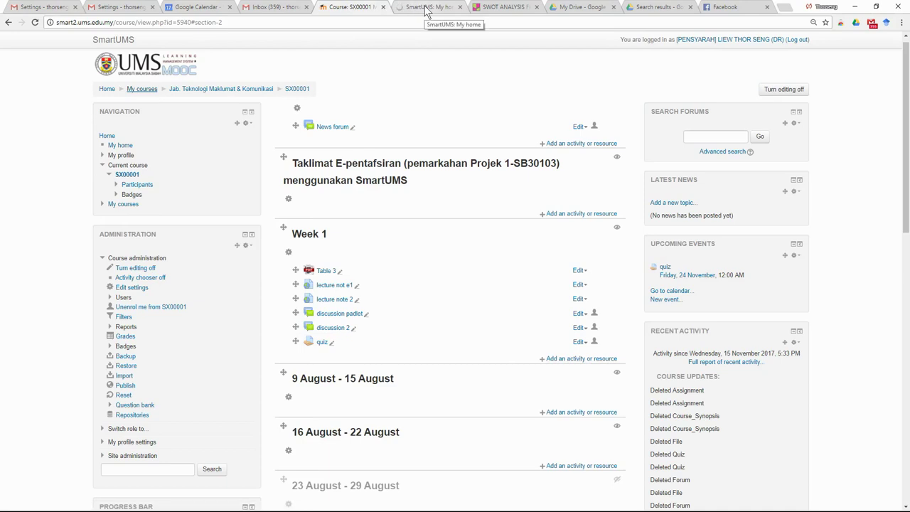
left_click(426, 9)
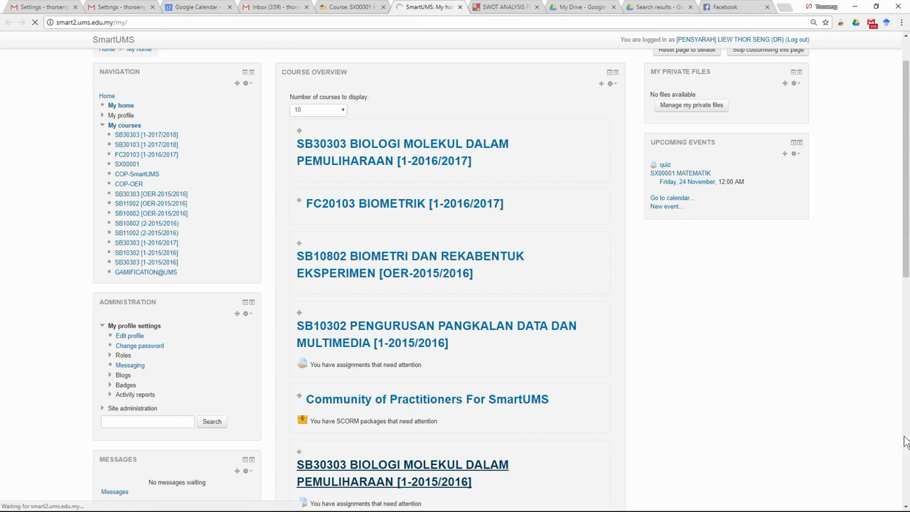